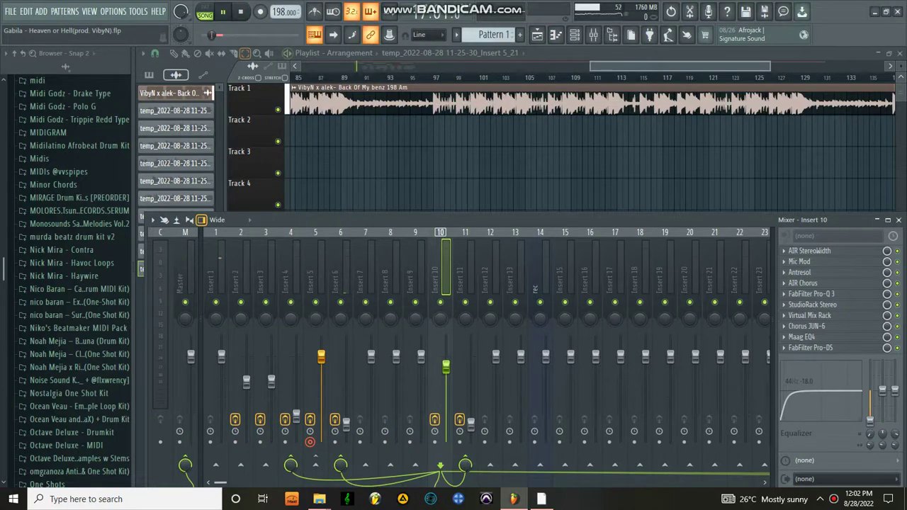
Examine the looped vocal section in the playlist, from bar 17 to bar 33.
{"action": "left_click_drag", "start_coordinate": [680, 66], "coordinate": [405, 66]}
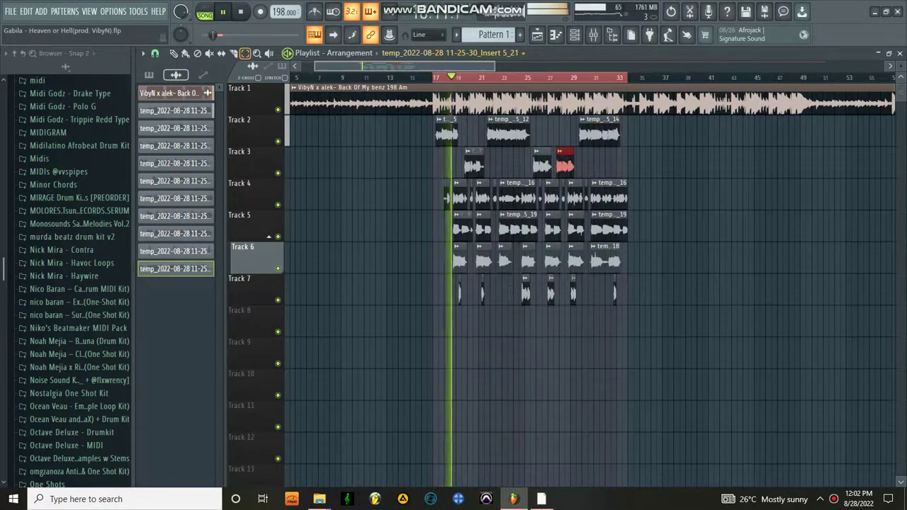
{"action": "left_click_drag", "start_coordinate": [495, 66], "coordinate": [462, 66]}
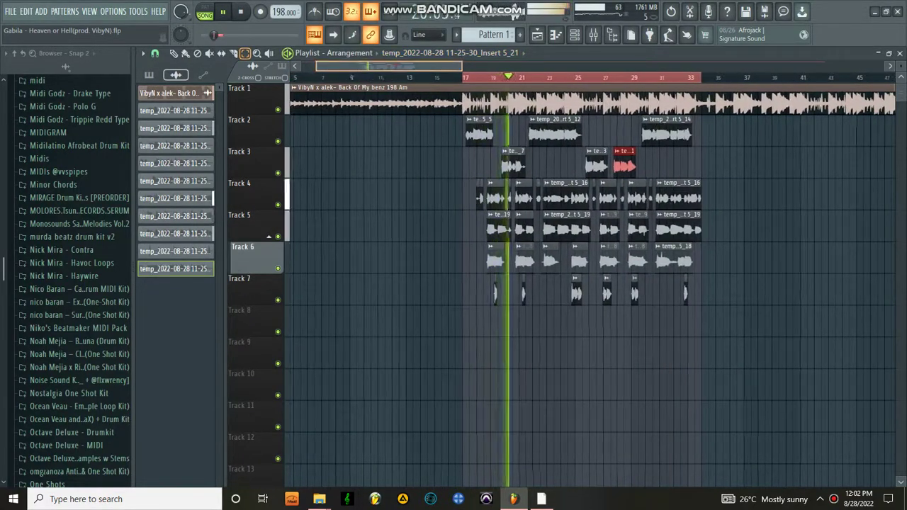
{"action": "left_click_drag", "start_coordinate": [316, 66], "coordinate": [356, 66]}
{"action": "left_click_drag", "start_coordinate": [461, 65], "coordinate": [415, 66]}
{"action": "key", "text": "Page_Up"}
{"action": "key", "text": "Page_Up"}
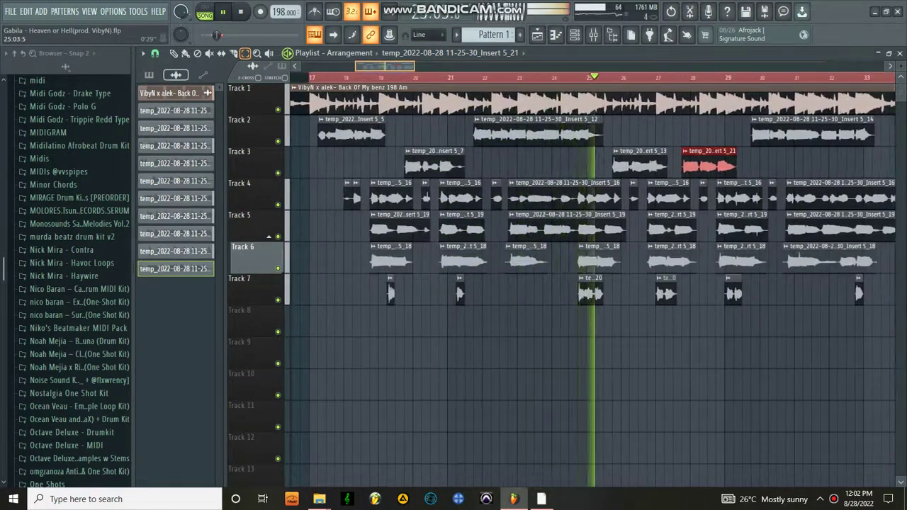
{"action": "key", "text": "Page_Up"}
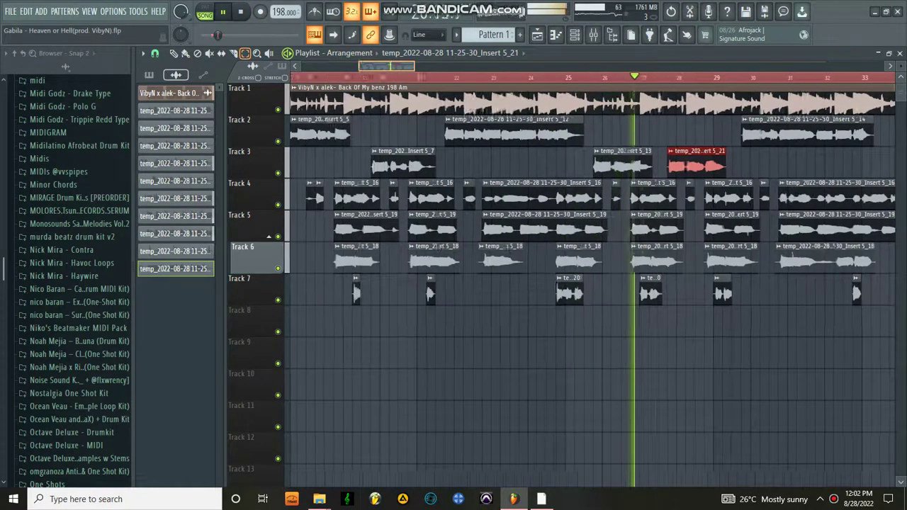
Replace the Manipulator effect on mixer track Insert 11 with LittleAlterBoy.
{"action": "key", "text": "F9"}
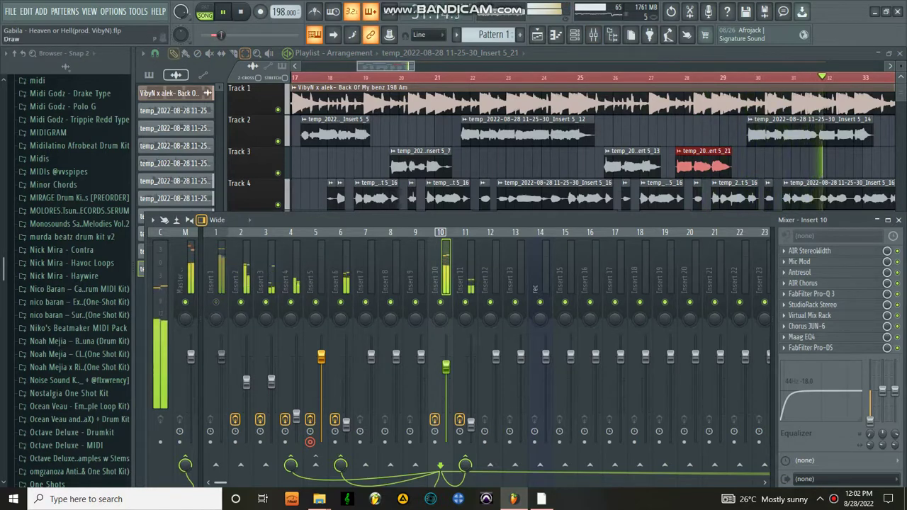
{"action": "key", "text": "F9"}
{"action": "key", "text": "F9"}
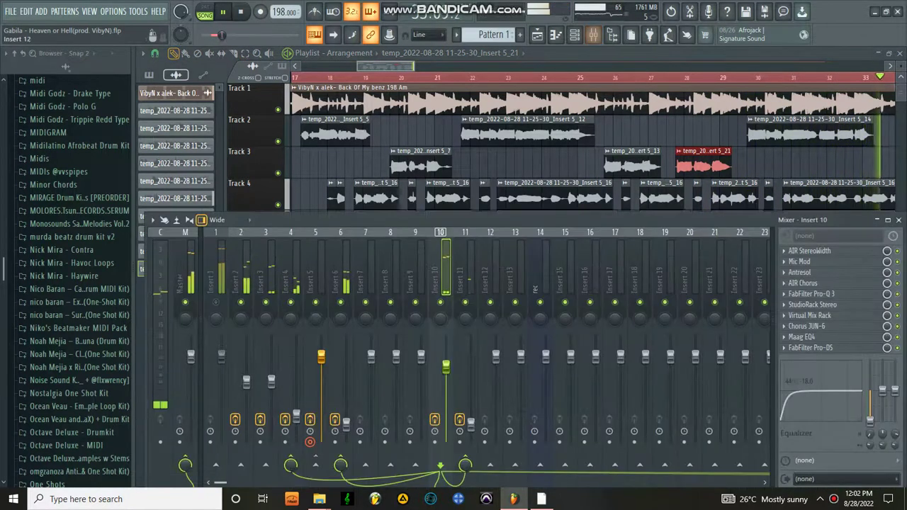
{"action": "left_click", "coordinate": [466, 277]}
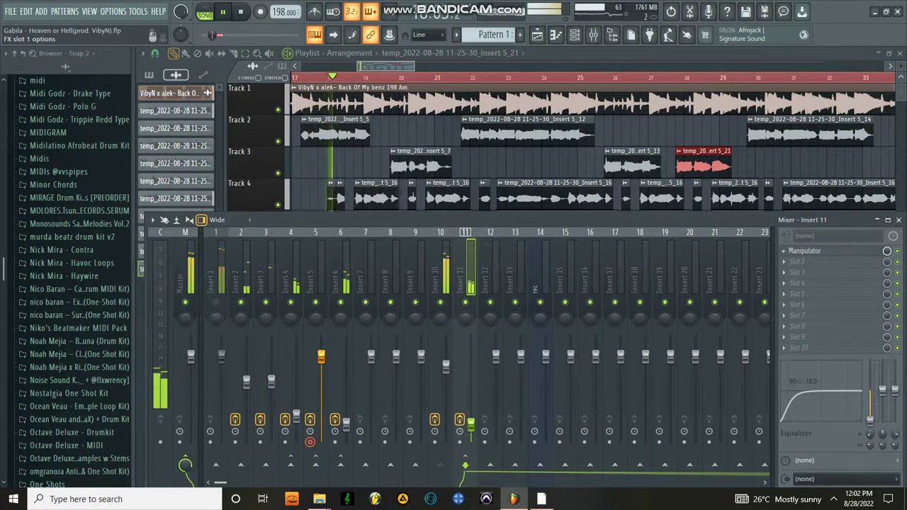
{"action": "left_click", "coordinate": [784, 251]}
{"action": "mouse_move", "coordinate": [800, 233]}
{"action": "scroll", "coordinate": [540, 344], "scroll_direction": "down", "scroll_amount": 1}
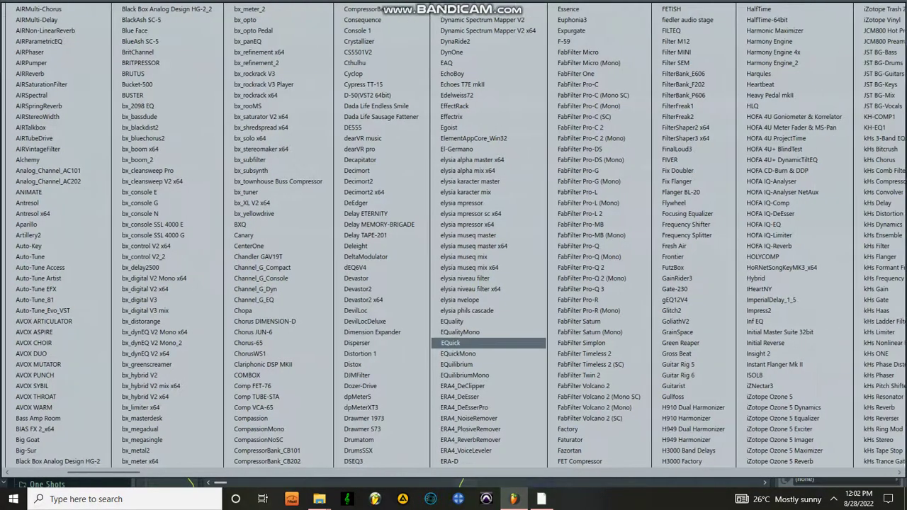
{"action": "scroll", "coordinate": [496, 342], "scroll_direction": "down", "scroll_amount": 1}
{"action": "scroll", "coordinate": [709, 256], "scroll_direction": "down", "scroll_amount": 2}
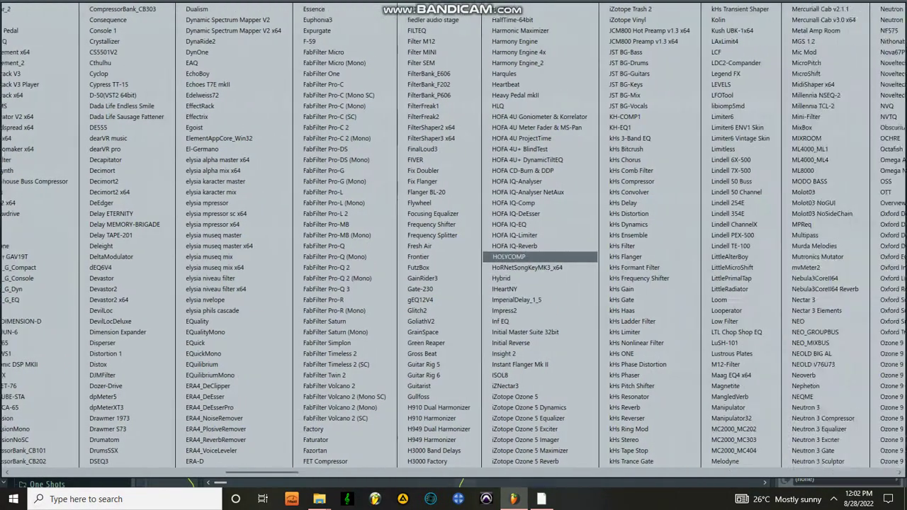
{"action": "double_click", "coordinate": [730, 257]}
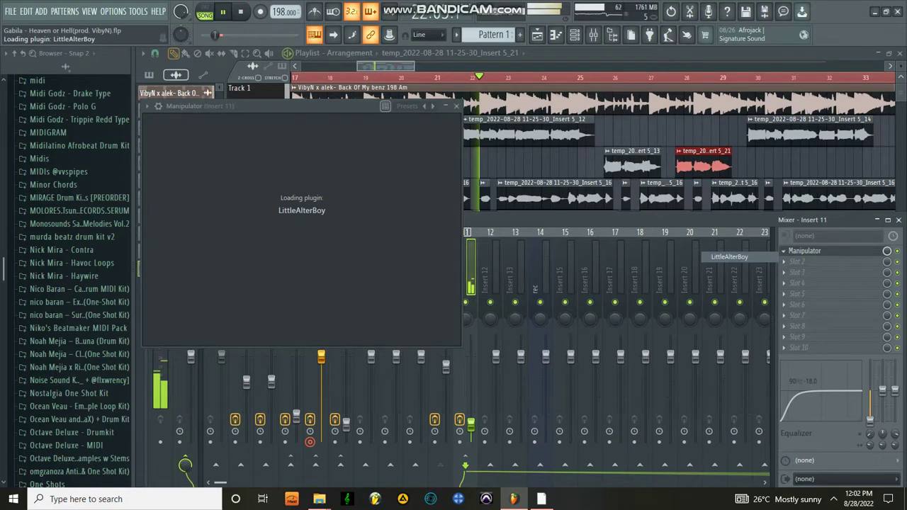
Link pitch and formant in LittleAlterBoy, raise both to 12.0, and close the plugin.
{"action": "left_click", "coordinate": [270, 198]}
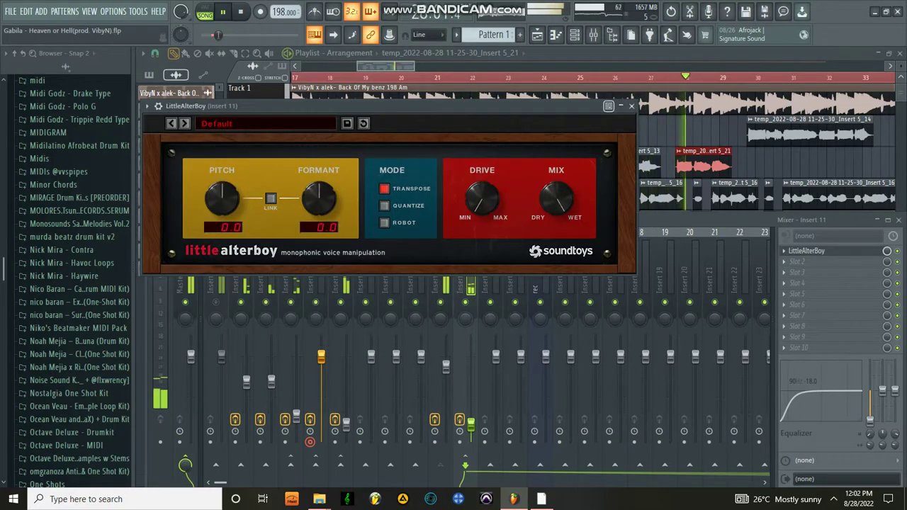
{"action": "left_click_drag", "start_coordinate": [222, 198], "coordinate": [222, 135]}
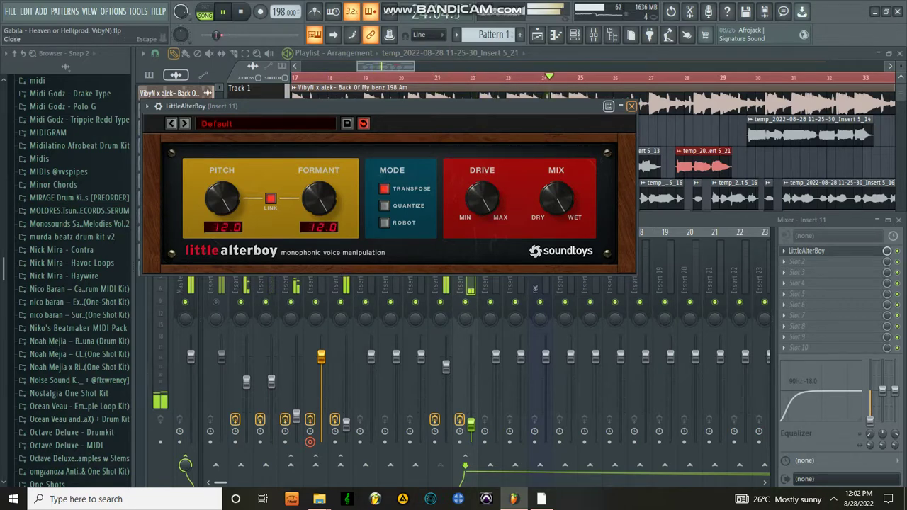
{"action": "left_click", "coordinate": [632, 106]}
Raise the Insert 11 volume slightly and lower the Insert 10 volume to 80% (-4.7 dB).
{"action": "mouse_move", "coordinate": [471, 425]}
{"action": "left_mouse_down"}
{"action": "mouse_move", "coordinate": [470, 389]}
{"action": "mouse_move", "coordinate": [471, 416]}
{"action": "left_mouse_up"}
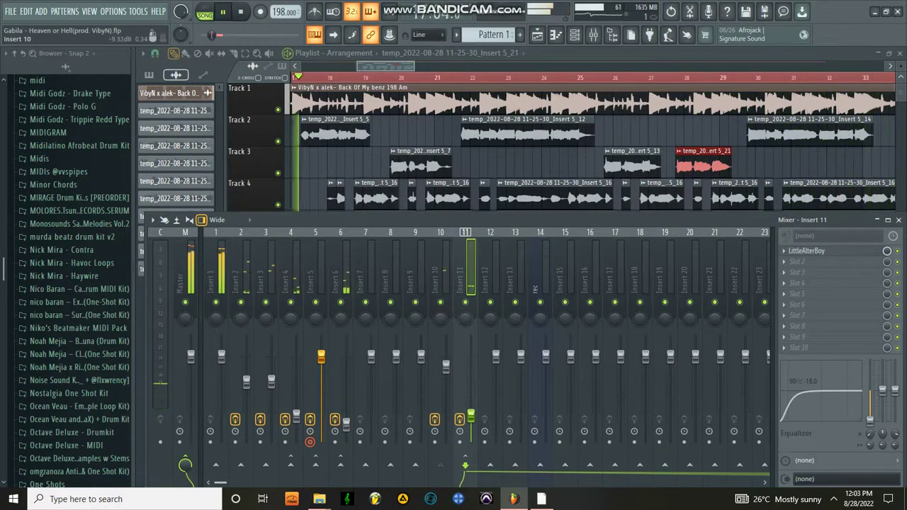
{"action": "left_click", "coordinate": [440, 276]}
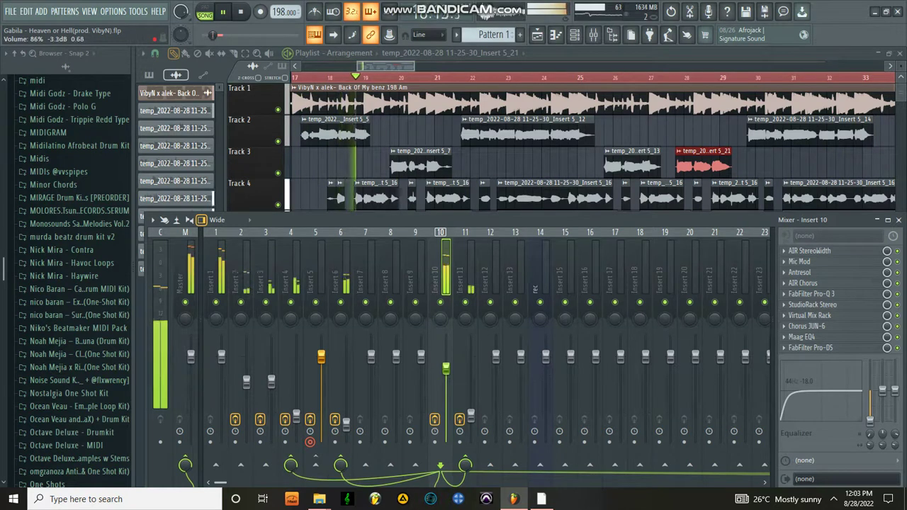
{"action": "left_click_drag", "start_coordinate": [446, 367], "coordinate": [446, 374]}
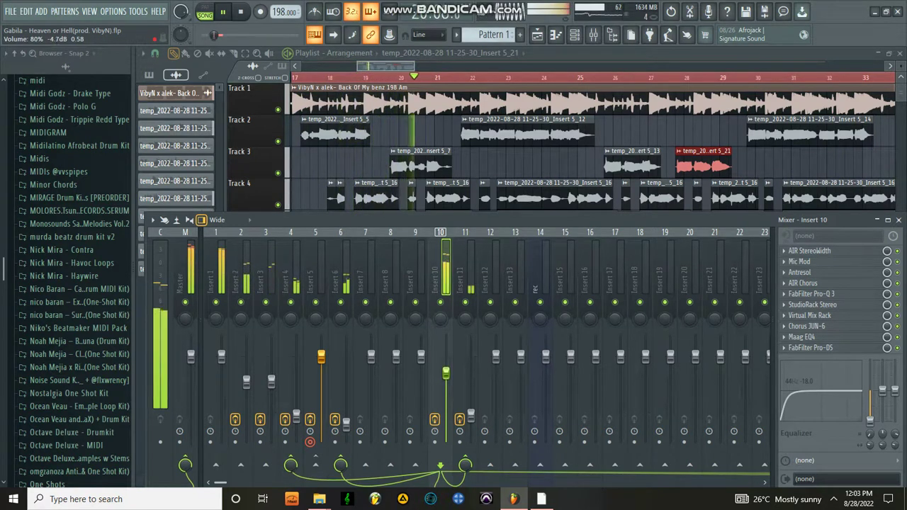
Increase the Drive in Insert 11's LittleAlterBoy and lower that track's volume.
{"action": "left_click", "coordinate": [465, 276]}
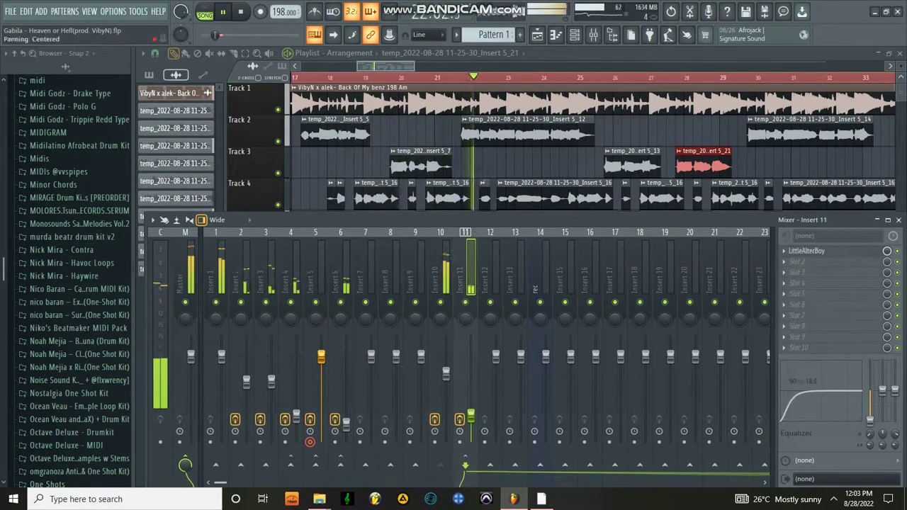
{"action": "left_click", "coordinate": [807, 251]}
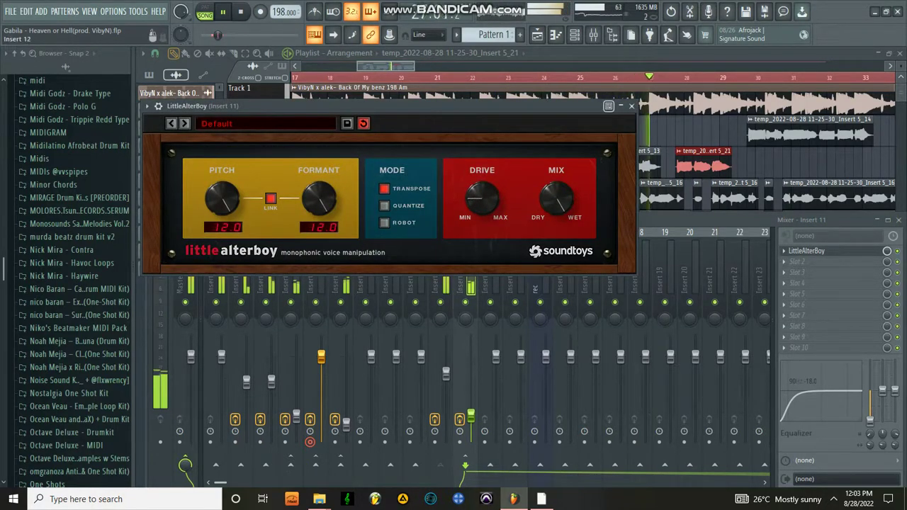
{"action": "left_click_drag", "start_coordinate": [471, 416], "coordinate": [471, 432]}
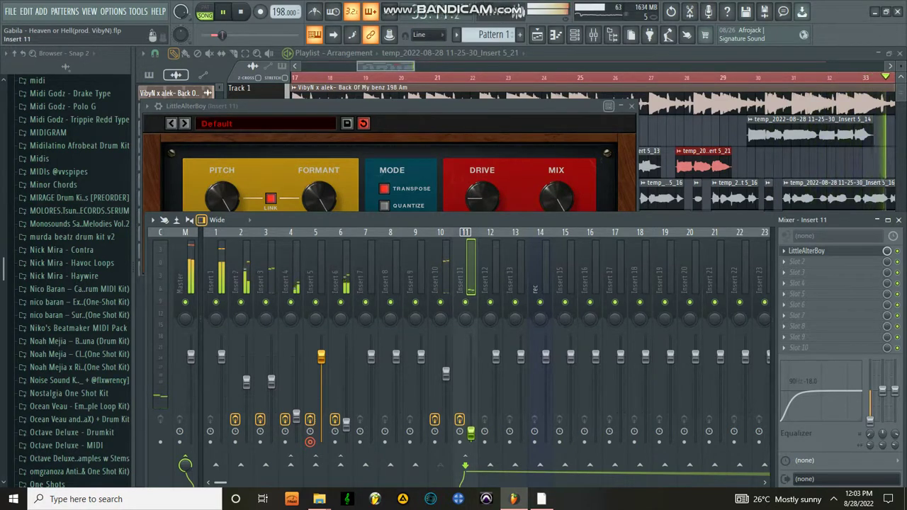
In Insert 10's StudioRack, remove the L2 limiter and switch the NLS Channel's studio model to NEVO.
{"action": "left_click", "coordinate": [440, 280]}
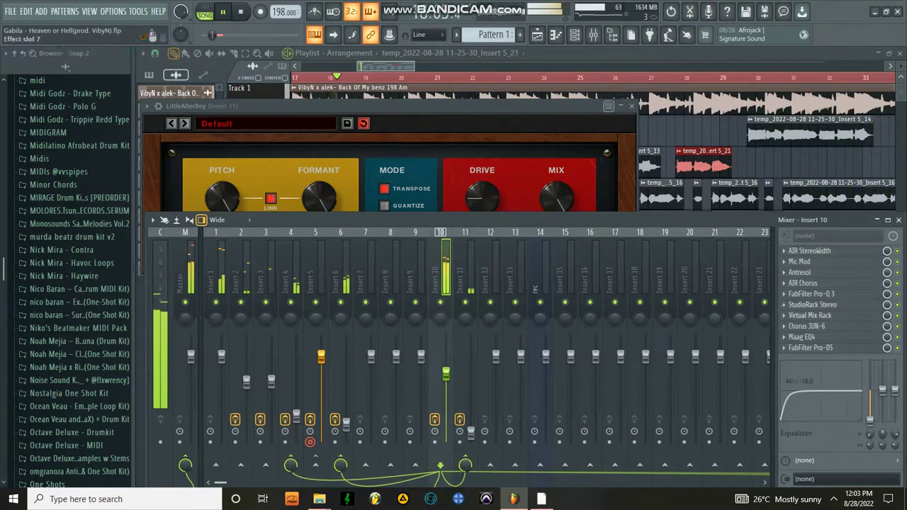
{"action": "left_click", "coordinate": [813, 304]}
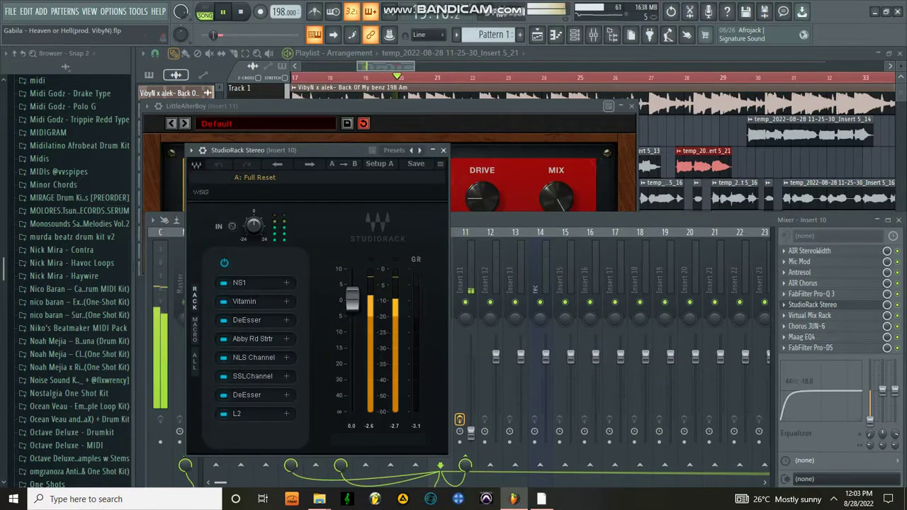
{"action": "left_click", "coordinate": [255, 316]}
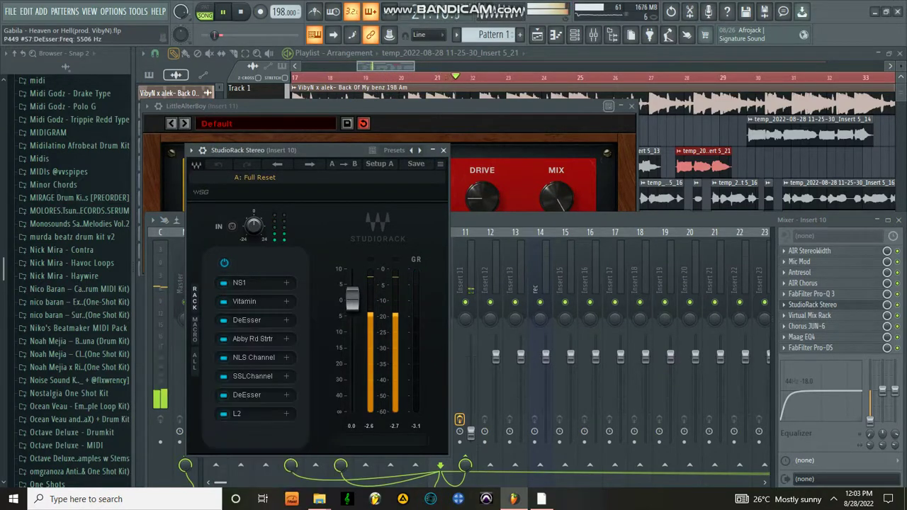
{"action": "left_click", "coordinate": [254, 358]}
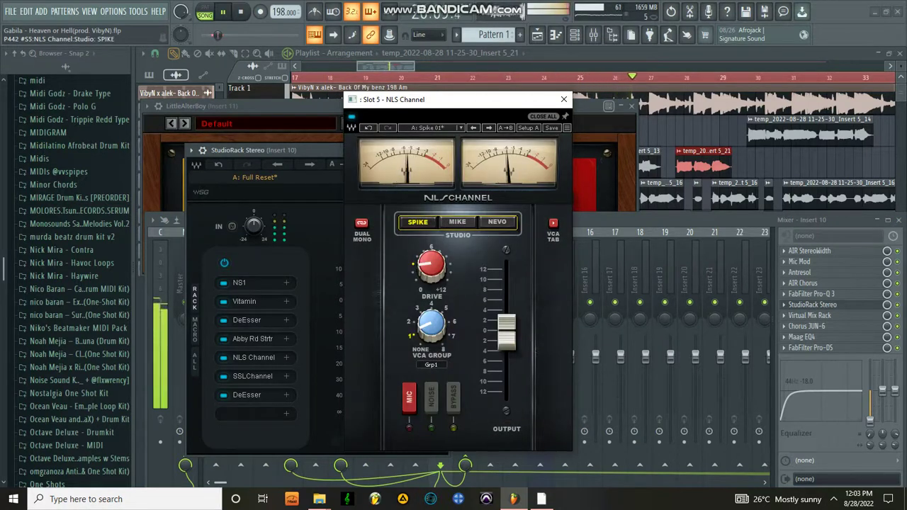
{"action": "left_click", "coordinate": [498, 222]}
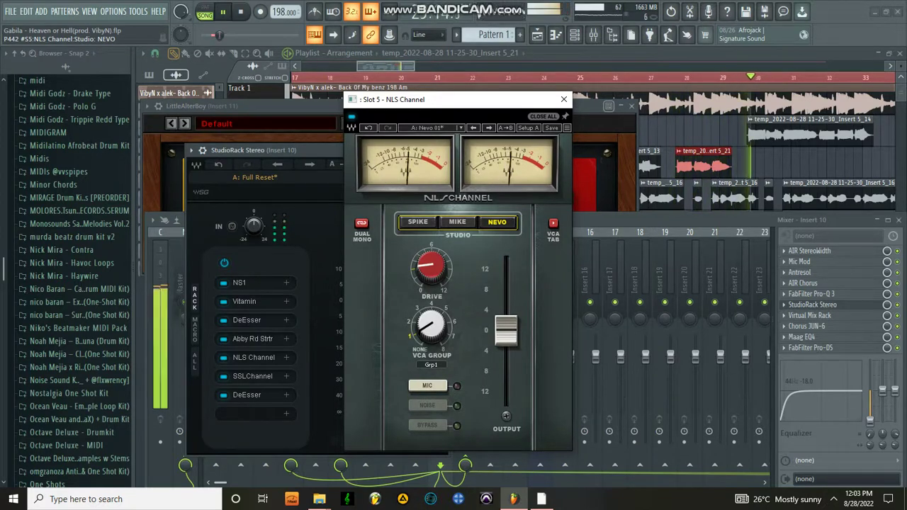
In the rack's SSLChannel, raise the high-pass frequency and boost HF gain about 2.3 dB and HMF gain about 1.2 dB.
{"action": "left_click", "coordinate": [253, 376]}
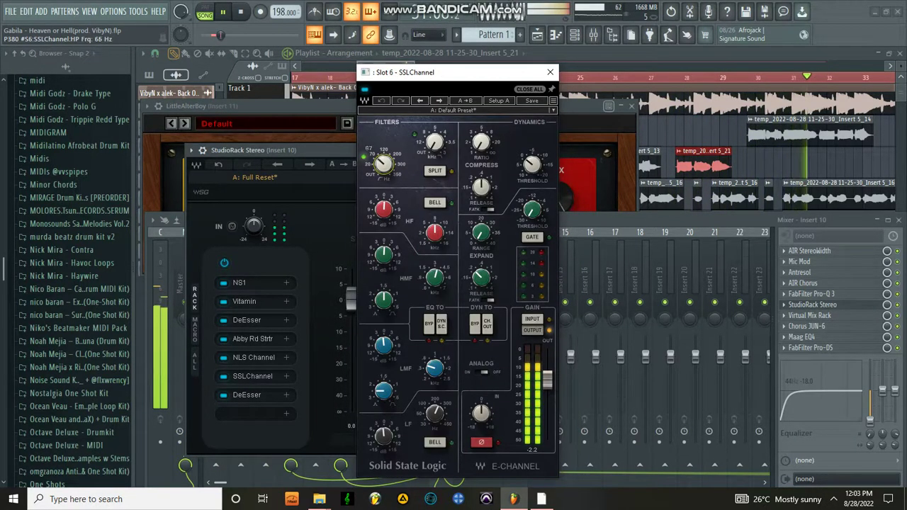
{"action": "left_click_drag", "start_coordinate": [383, 163], "coordinate": [383, 157]}
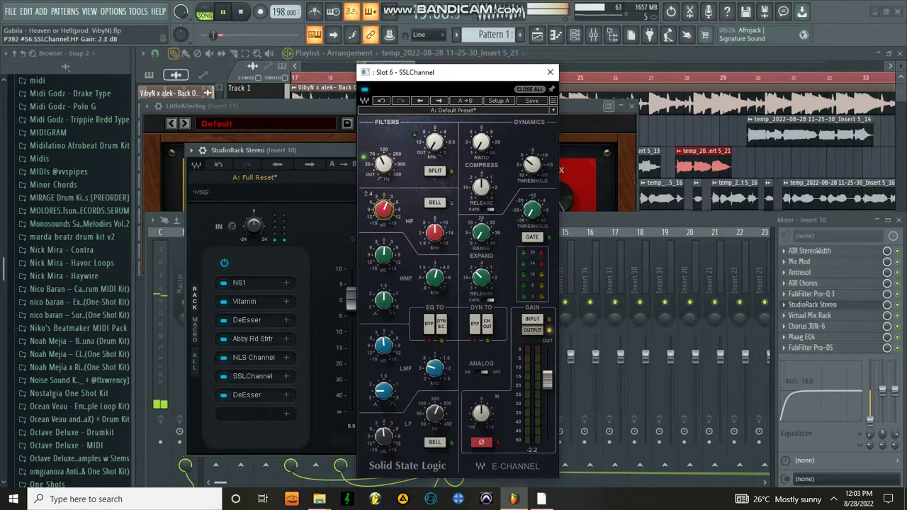
{"action": "left_click_drag", "start_coordinate": [383, 209], "coordinate": [383, 211]}
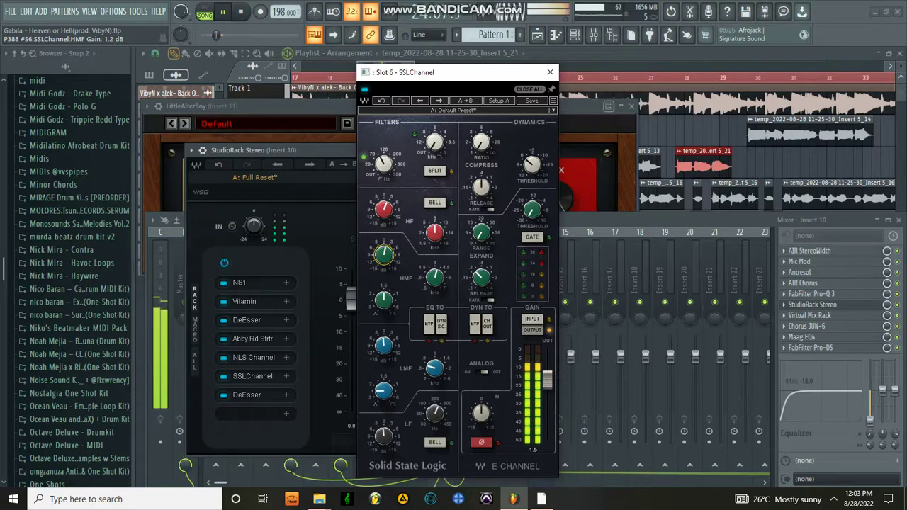
{"action": "left_click", "coordinate": [550, 72]}
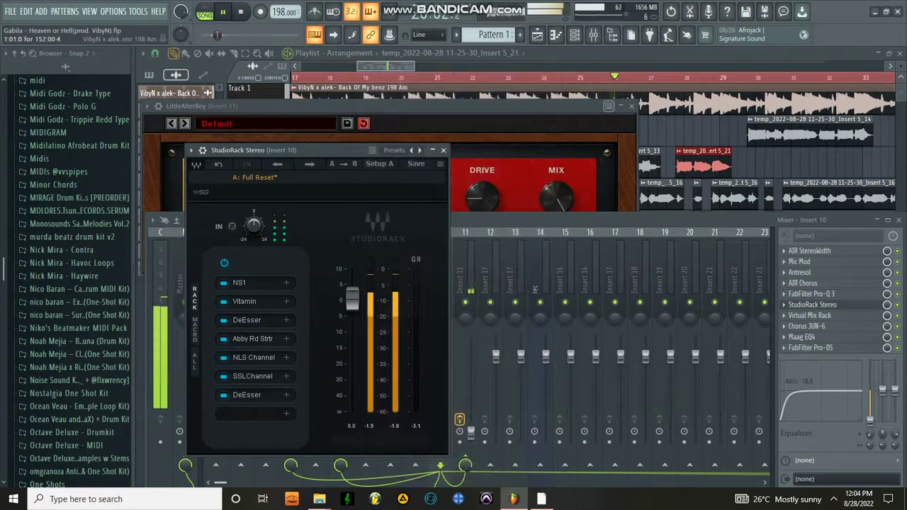
Set the threshold of the Slot 3 DeEsser to -14.1 dB, checking the Slot 7 DeEsser for comparison.
{"action": "left_click", "coordinate": [247, 320]}
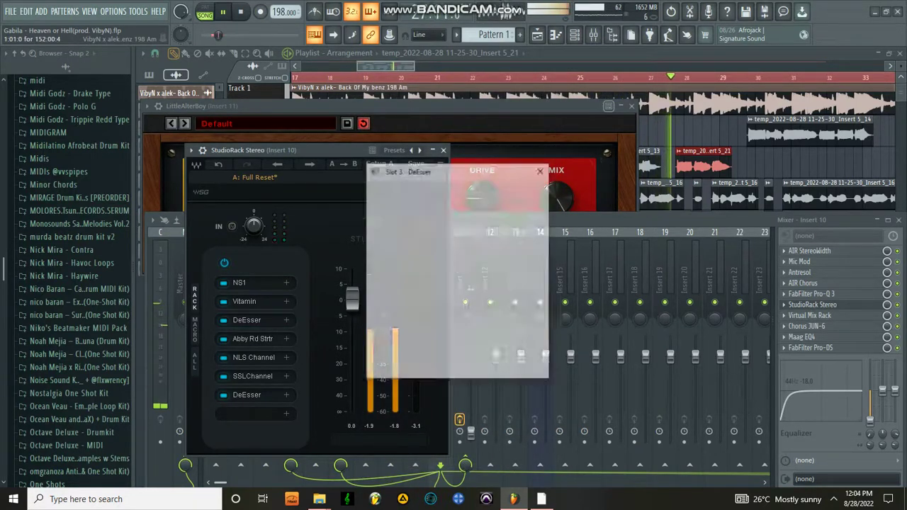
{"action": "left_click_drag", "start_coordinate": [426, 252], "coordinate": [425, 248]}
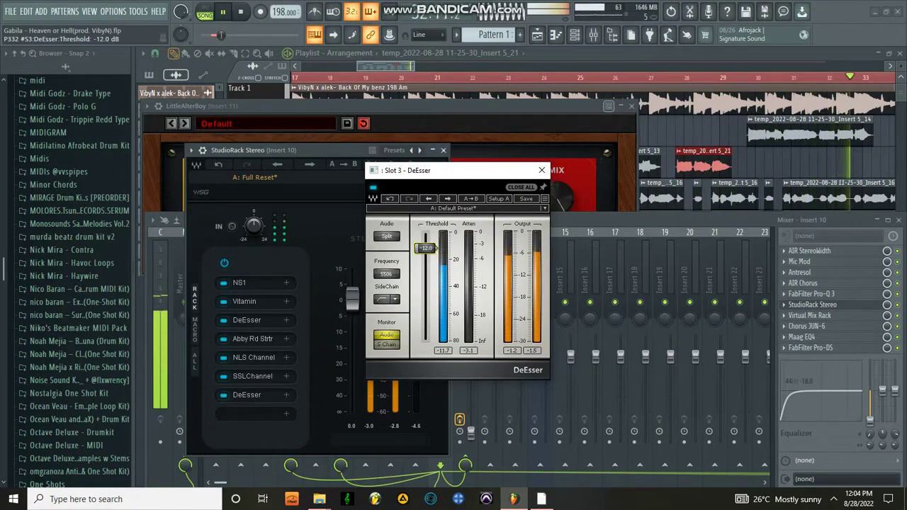
{"action": "left_click", "coordinate": [247, 395]}
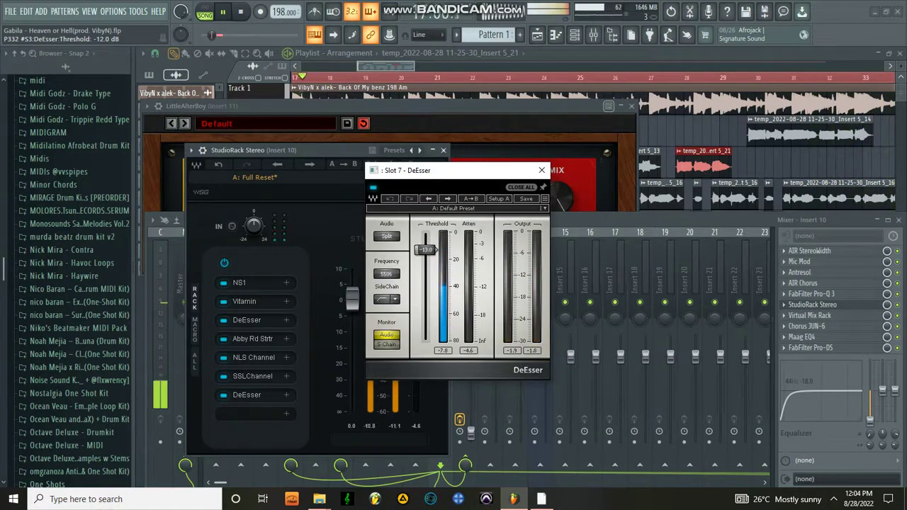
{"action": "left_click", "coordinate": [247, 319]}
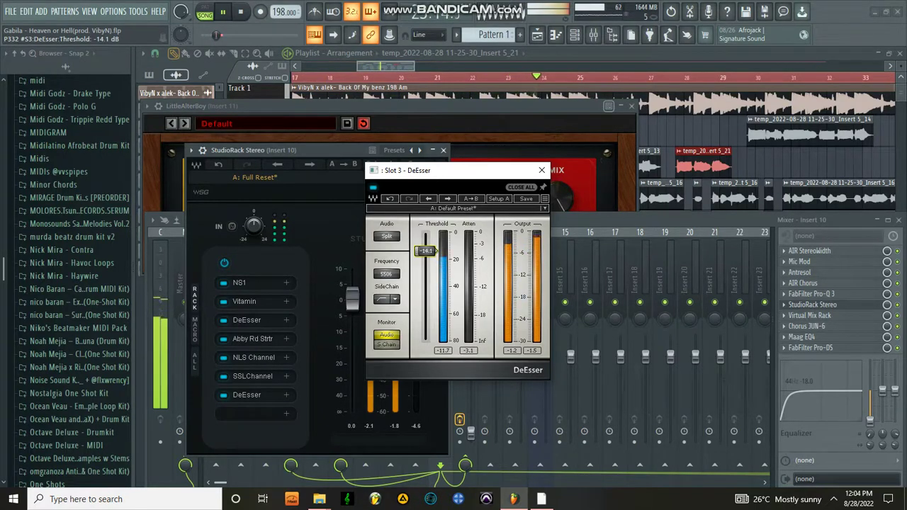
{"action": "left_click_drag", "start_coordinate": [425, 251], "coordinate": [425, 251]}
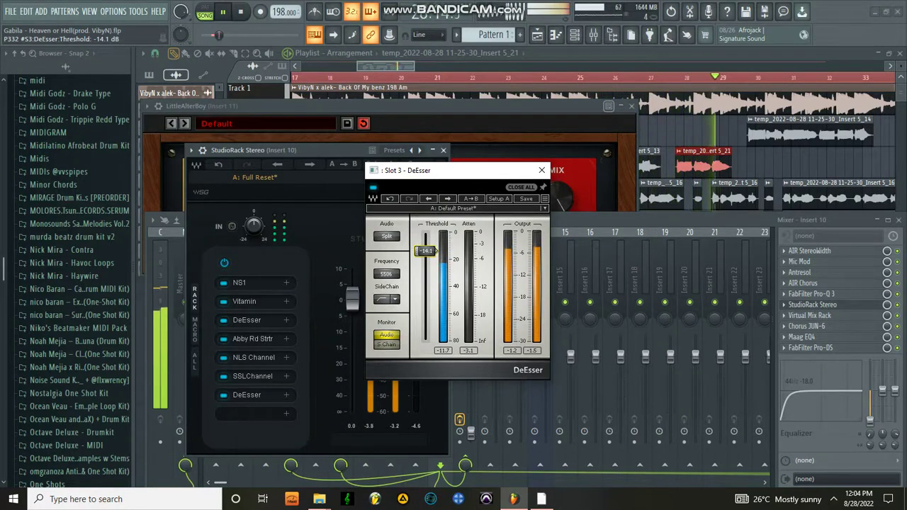
Set the threshold of the Slot 7 DeEsser to -11.9 dB and close its window.
{"action": "left_click", "coordinate": [246, 394]}
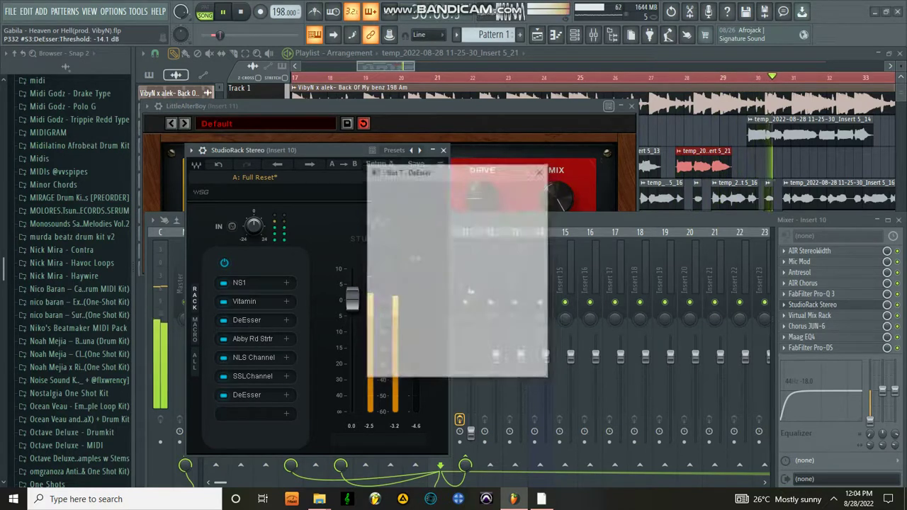
{"action": "left_click_drag", "start_coordinate": [426, 250], "coordinate": [426, 248]}
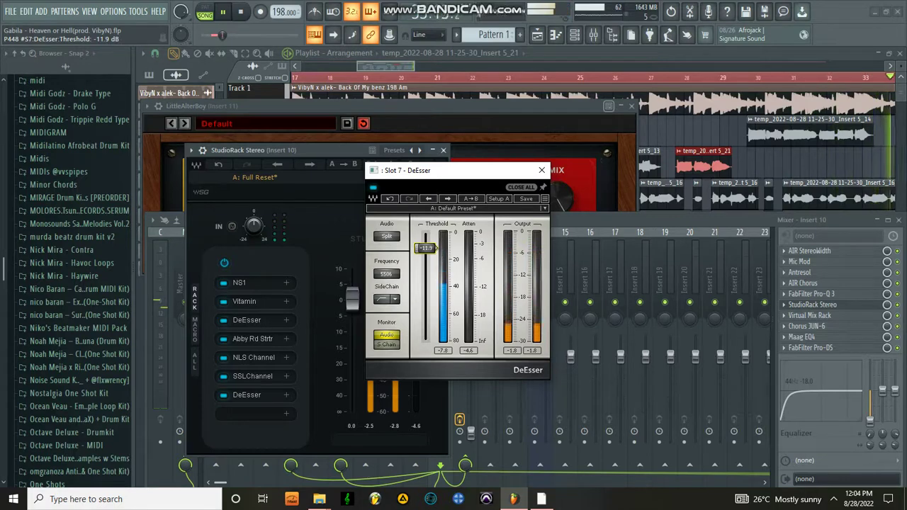
{"action": "left_click", "coordinate": [542, 170]}
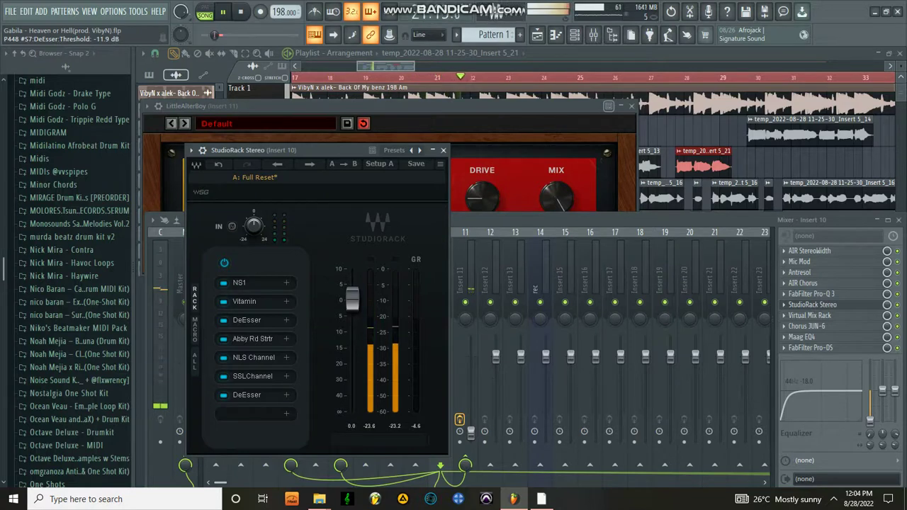
In Insert 10's Virtual Mix Rack, set the Revival module's Thickness to 4.05.
{"action": "left_click", "coordinate": [632, 106]}
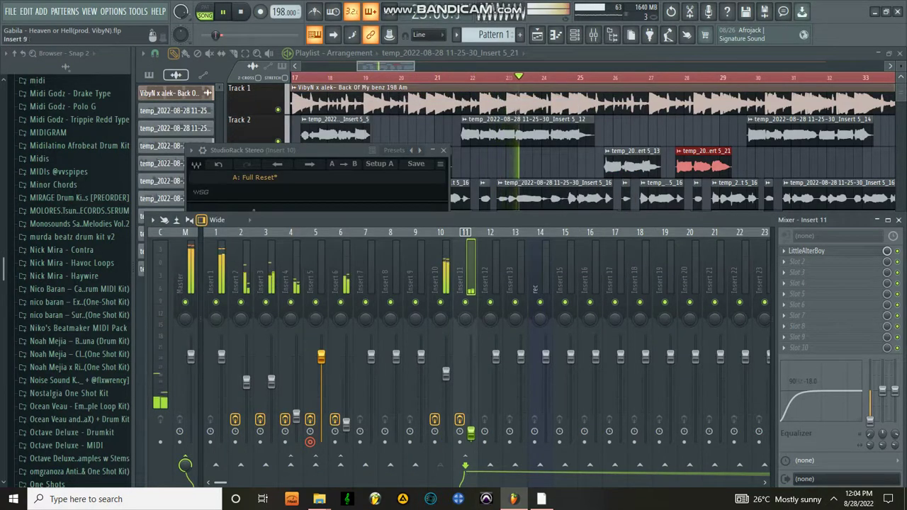
{"action": "left_click", "coordinate": [437, 281]}
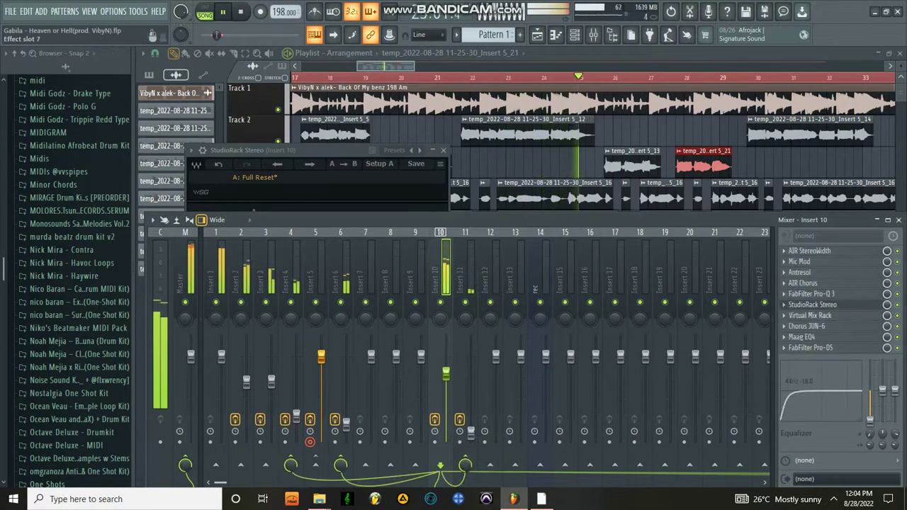
{"action": "left_click", "coordinate": [810, 315]}
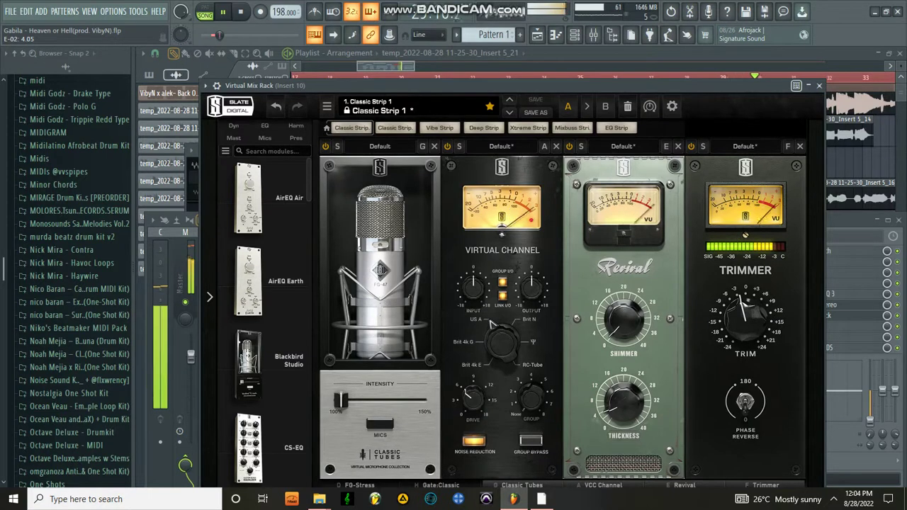
{"action": "left_click", "coordinate": [820, 85]}
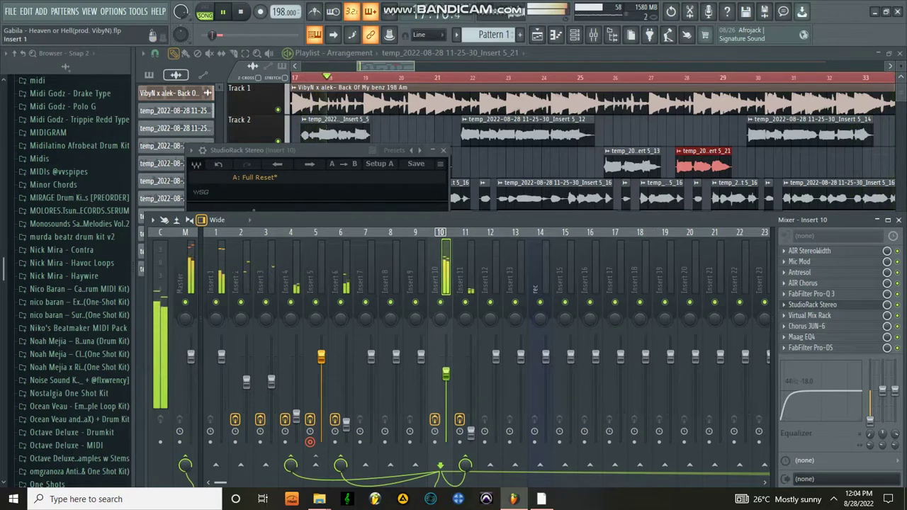
Save the project and load the Waves Center Stereo plugin into the first effect slot of Insert 1.
{"action": "left_click", "coordinate": [213, 277]}
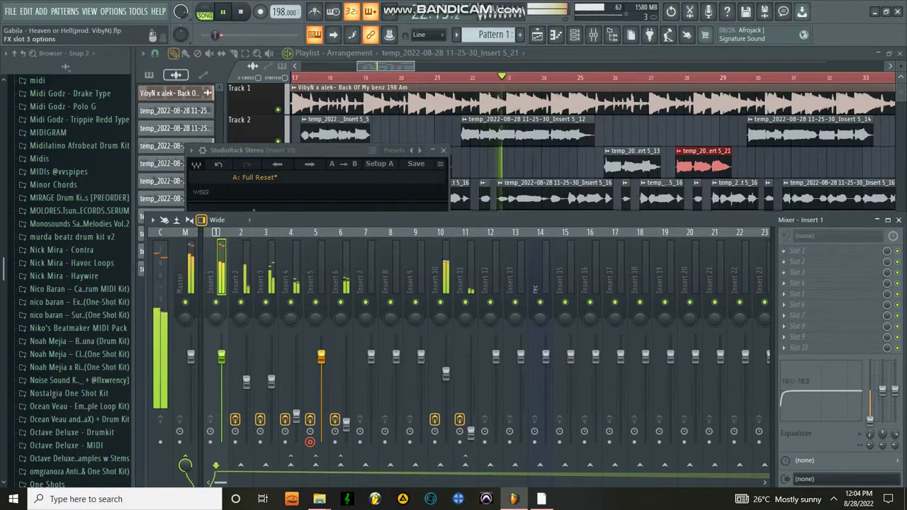
{"action": "key", "text": "ctrl+s"}
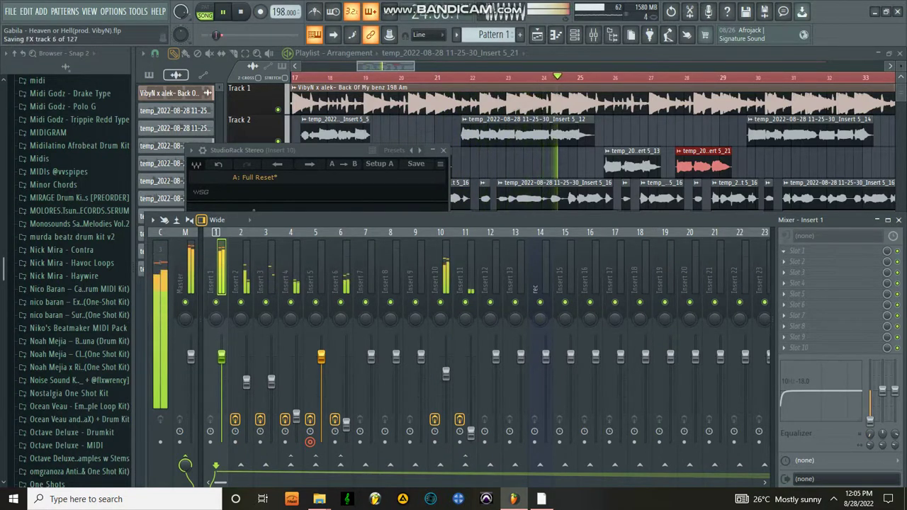
{"action": "left_click", "coordinate": [784, 251]}
{"action": "scroll", "coordinate": [784, 235], "scroll_direction": "down", "scroll_amount": 5}
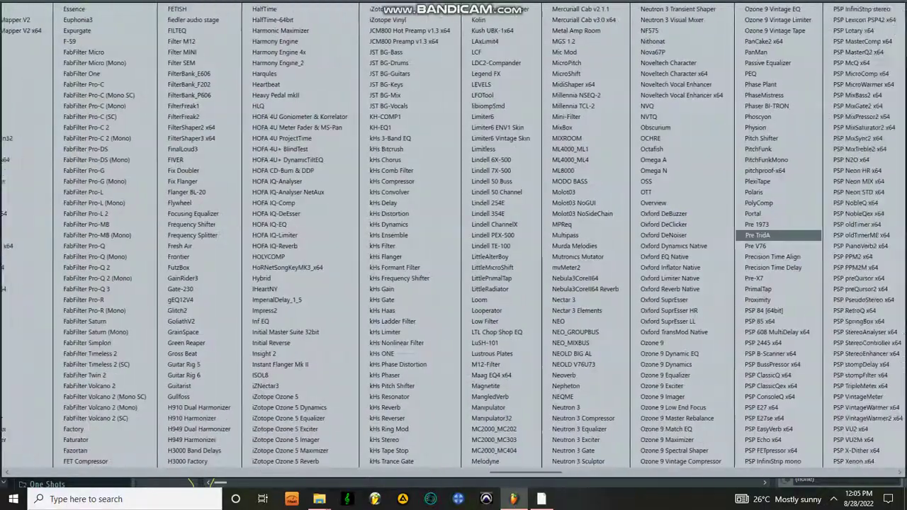
{"action": "scroll", "coordinate": [829, 106], "scroll_direction": "down", "scroll_amount": 5}
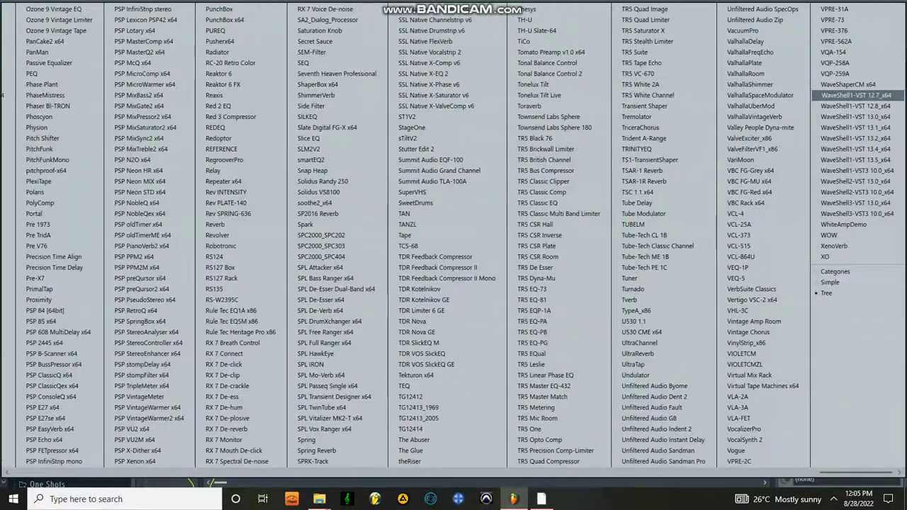
{"action": "left_click", "coordinate": [856, 117]}
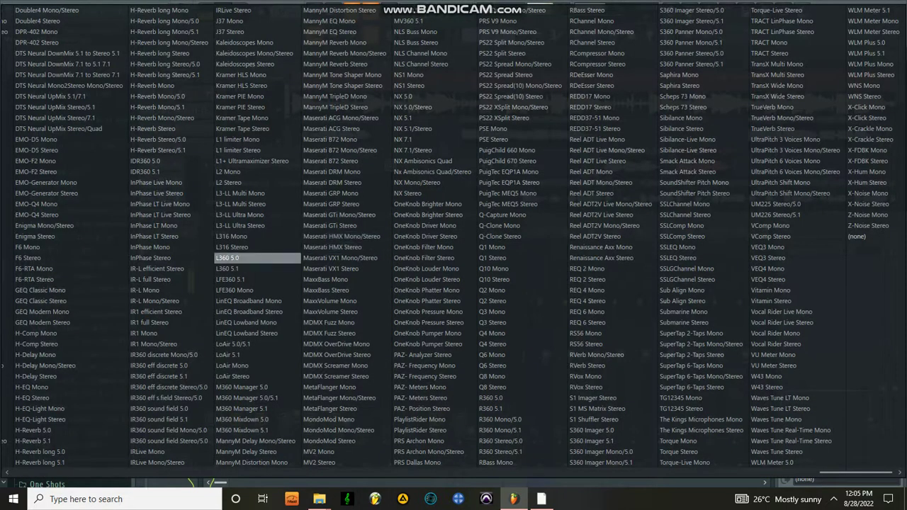
{"action": "scroll", "coordinate": [255, 301], "scroll_direction": "down", "scroll_amount": 1}
{"action": "scroll", "coordinate": [255, 301], "scroll_direction": "up", "scroll_amount": 3}
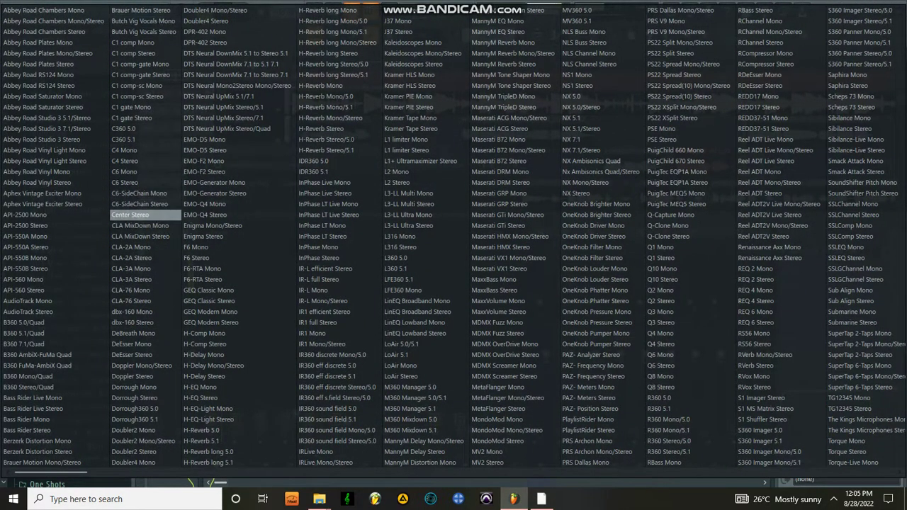
{"action": "left_click", "coordinate": [129, 215]}
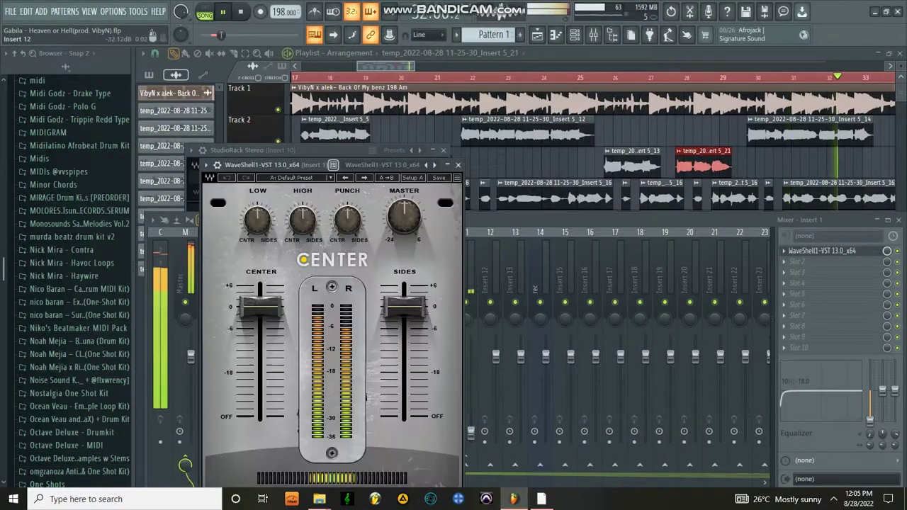
Turn the Center plugin's Low control toward the center and close its window.
{"action": "left_click_drag", "start_coordinate": [258, 220], "coordinate": [257, 283]}
{"action": "left_click", "coordinate": [457, 165]}
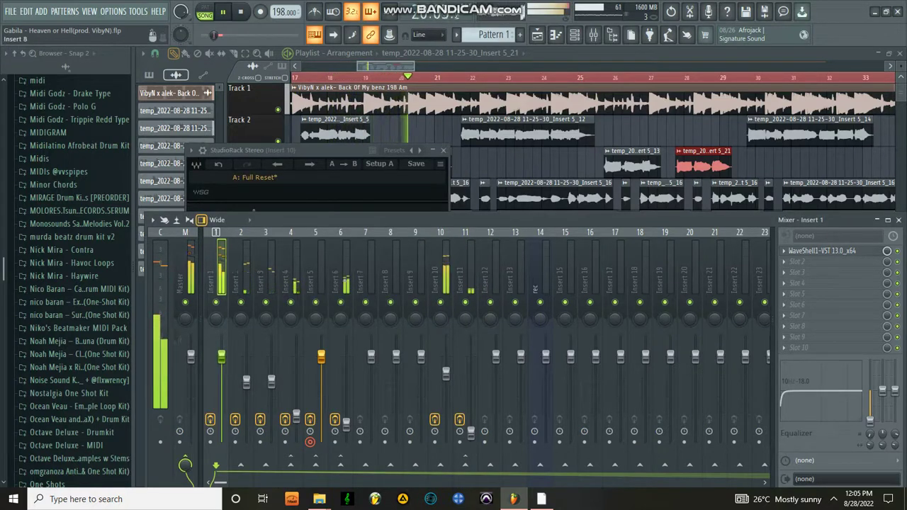
In Insert 10's Virtual Mix Rack, set the Trimmer's trim to 0 and the Gate:Classic threshold to -30.0 dB.
{"action": "left_click", "coordinate": [445, 279]}
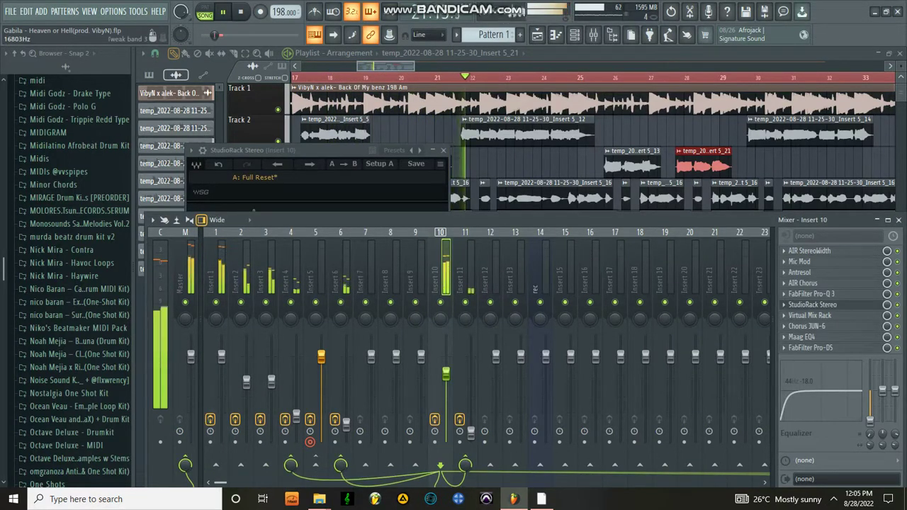
{"action": "left_click", "coordinate": [810, 315]}
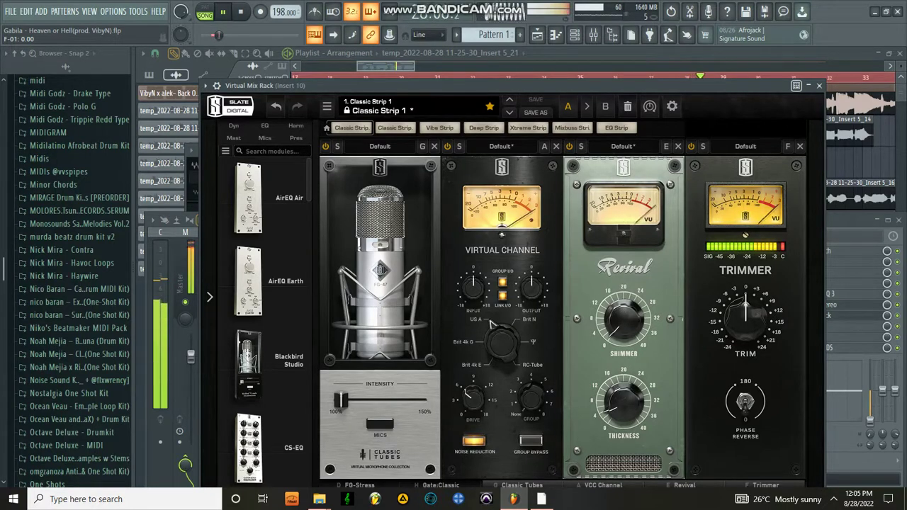
{"action": "scroll", "coordinate": [563, 318], "scroll_direction": "up", "scroll_amount": 1}
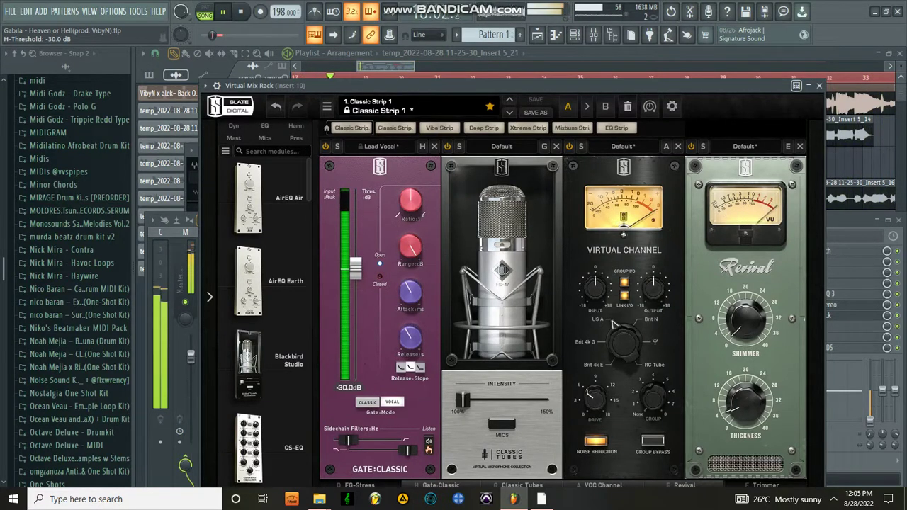
{"action": "key", "text": "Escape"}
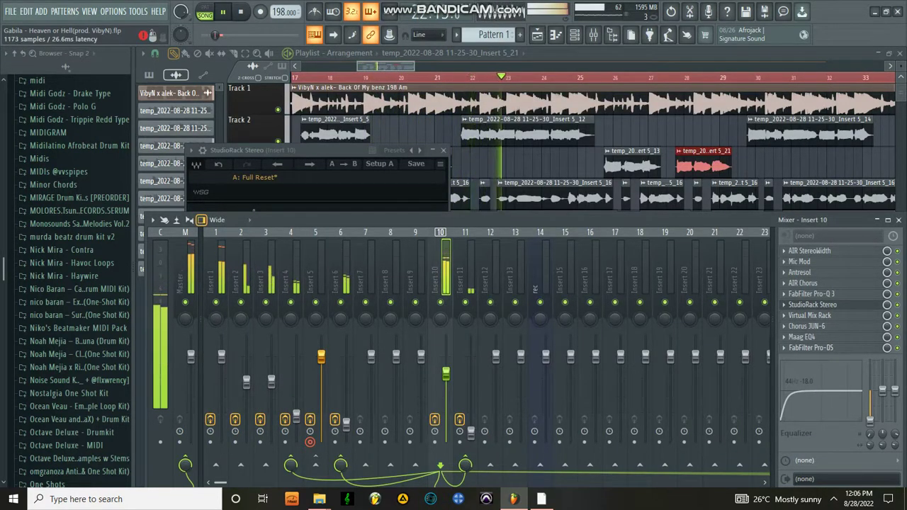
Lower the threshold of the FabFilter Pro-DS on Insert 10 slightly and close the plugin.
{"action": "left_click", "coordinate": [809, 348]}
{"action": "left_click_drag", "start_coordinate": [294, 361], "coordinate": [294, 364]}
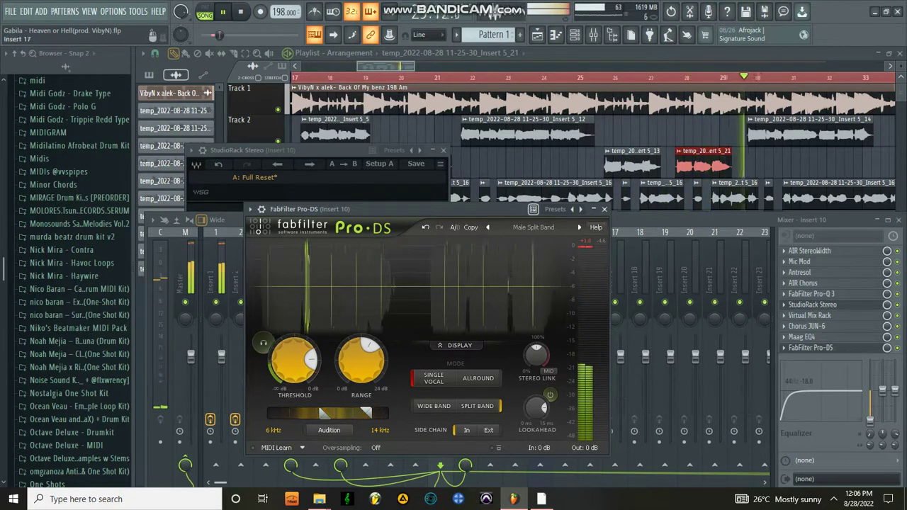
{"action": "left_click", "coordinate": [604, 209]}
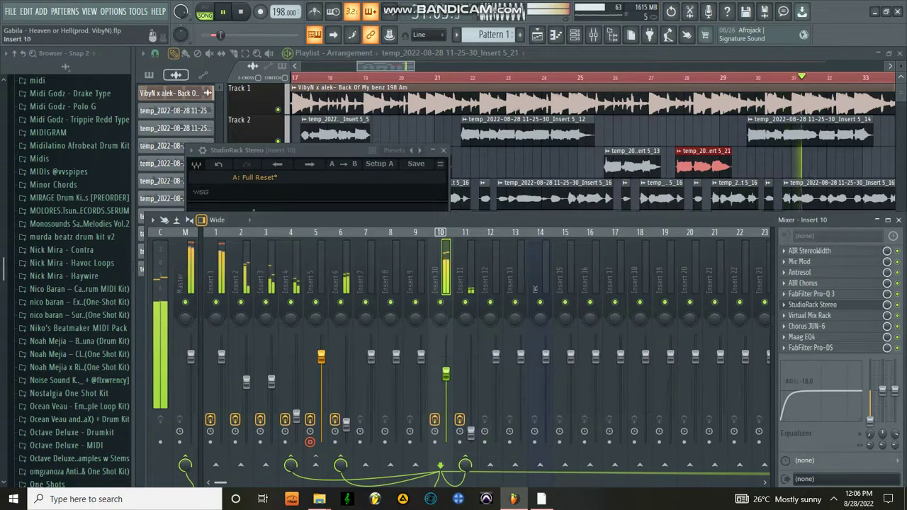
Add a Saturation Knob after the StudioRack on Insert 4 and set its saturation to 0.2.
{"action": "left_click", "coordinate": [291, 273]}
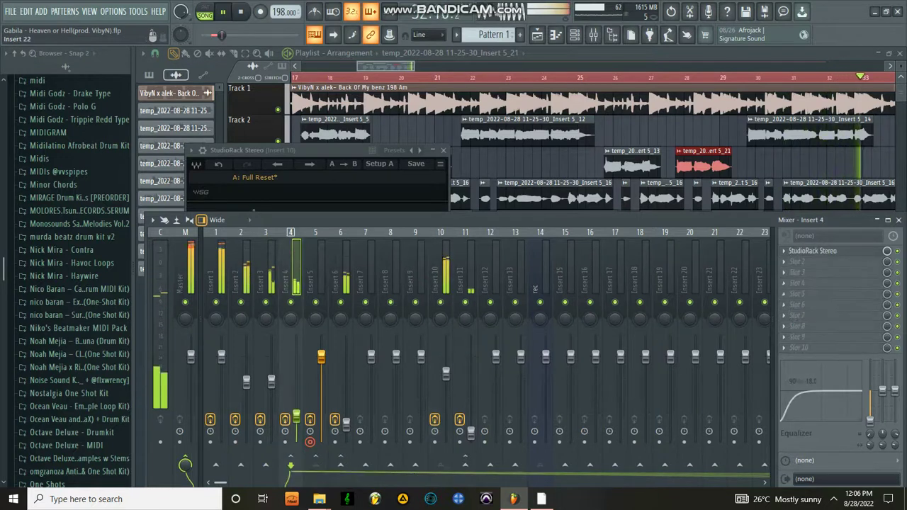
{"action": "left_click", "coordinate": [797, 272]}
{"action": "scroll", "coordinate": [779, 245], "scroll_direction": "down", "scroll_amount": 6}
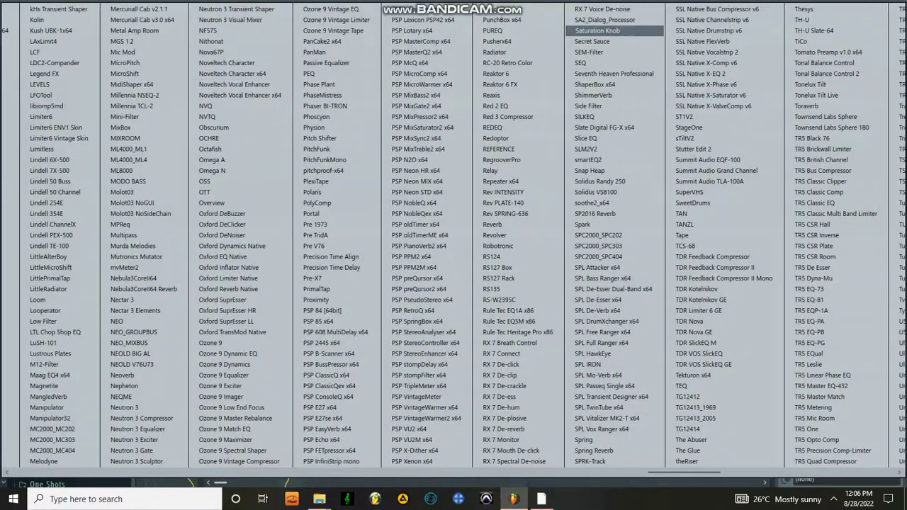
{"action": "left_click", "coordinate": [597, 30]}
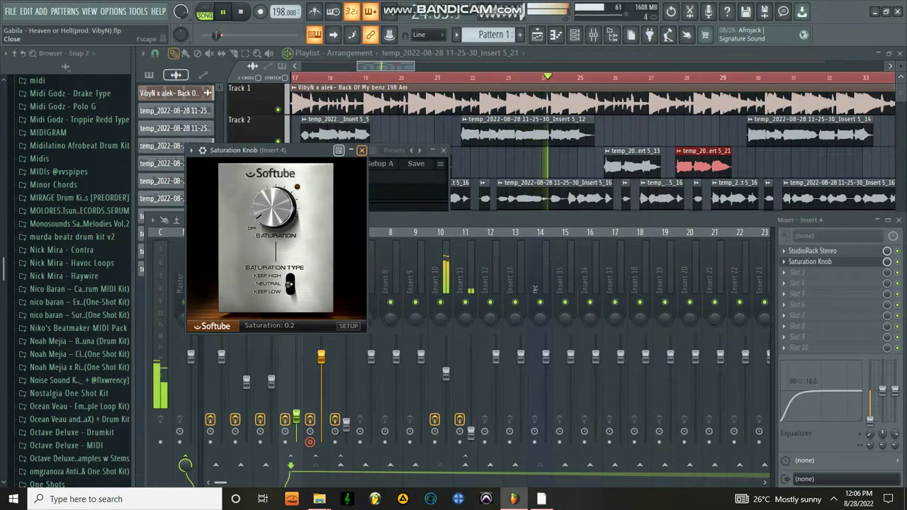
{"action": "left_click", "coordinate": [361, 150]}
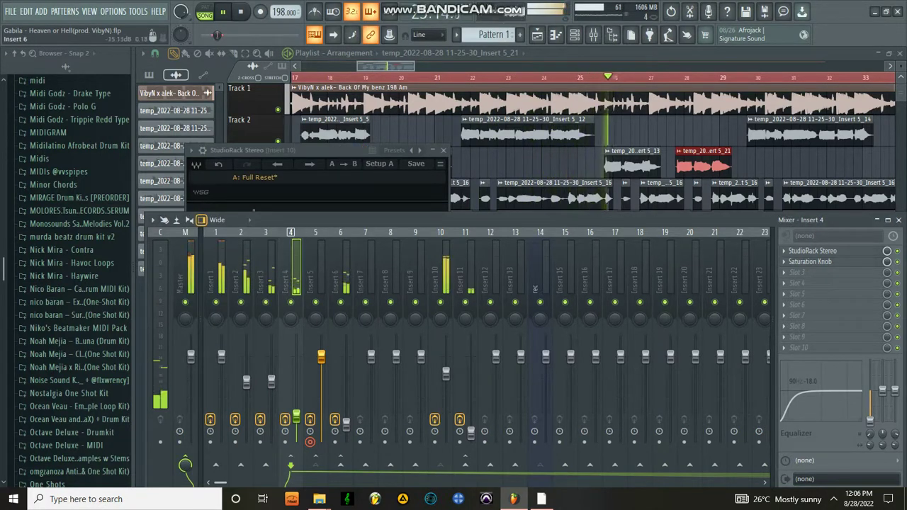
Set the decay time of the Rev PLATE-140 reverb on Insert 6 to 8.
{"action": "left_click", "coordinate": [338, 276]}
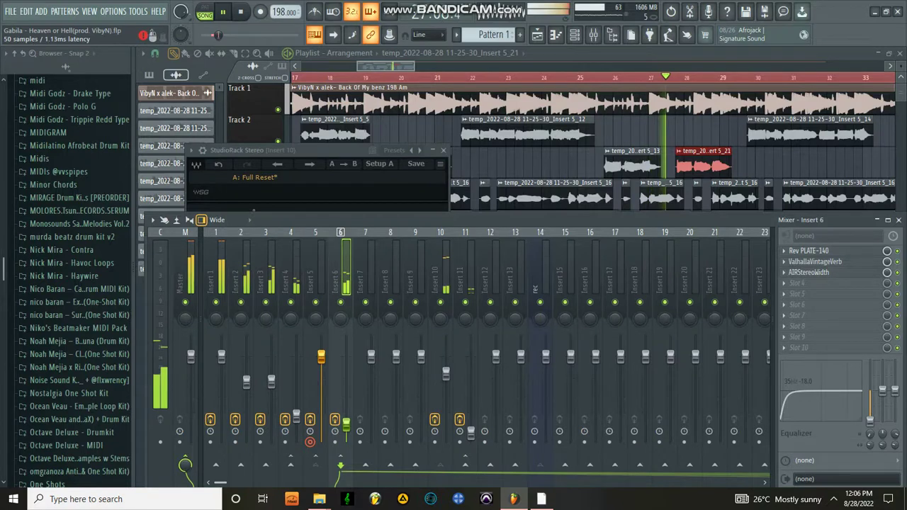
{"action": "left_click", "coordinate": [809, 251]}
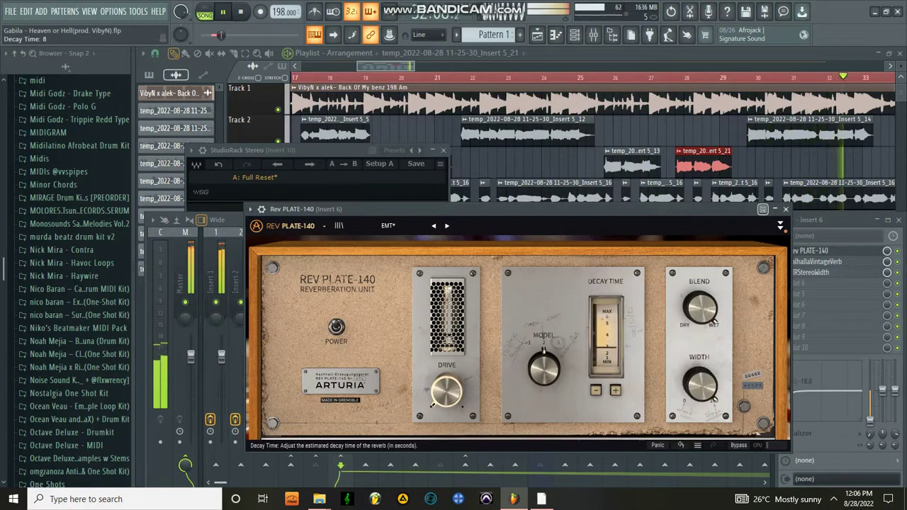
{"action": "left_click", "coordinate": [785, 209]}
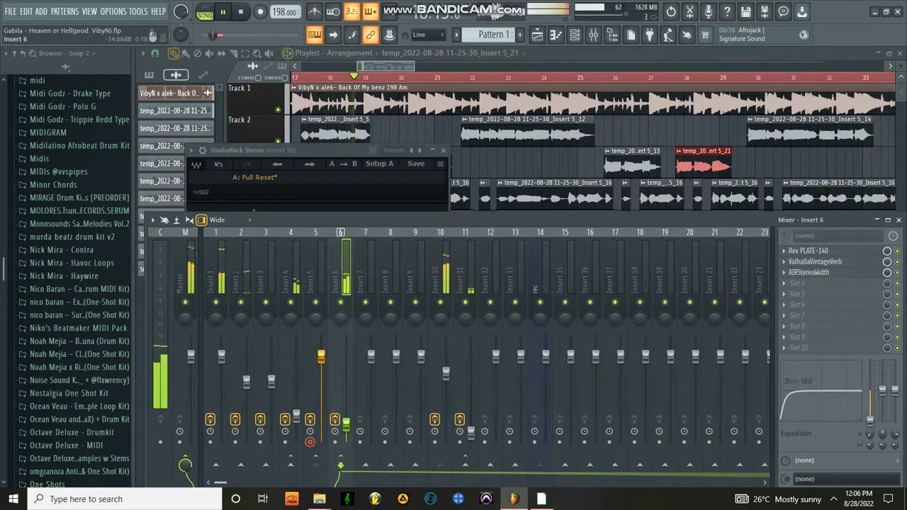
Add MetaFlanger to the third slot of Insert 4's StudioRack and set its delay to 0.1 ms.
{"action": "left_click", "coordinate": [292, 273]}
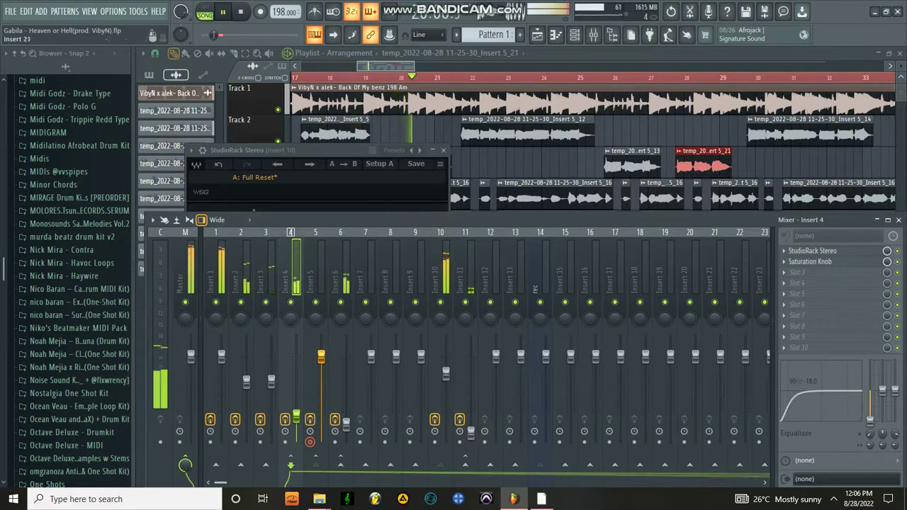
{"action": "left_click", "coordinate": [812, 251]}
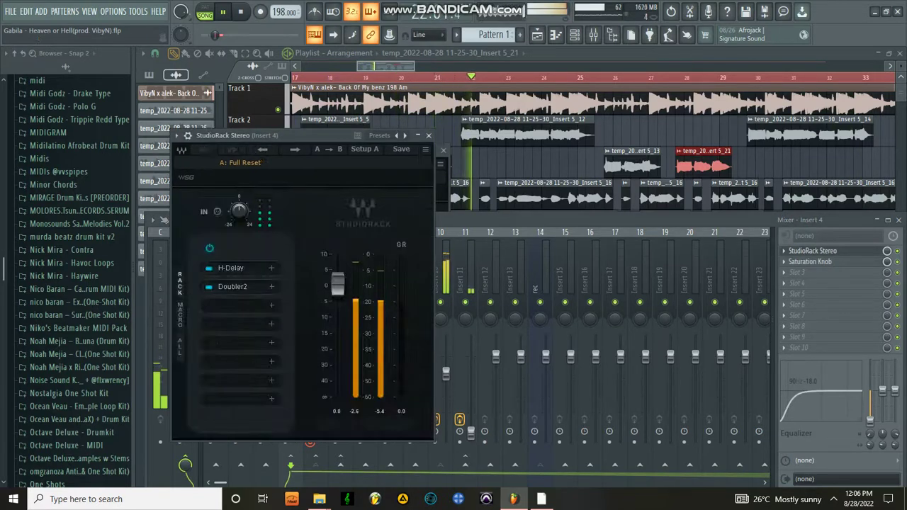
{"action": "left_click", "coordinate": [245, 305]}
{"action": "type", "text": "met"}
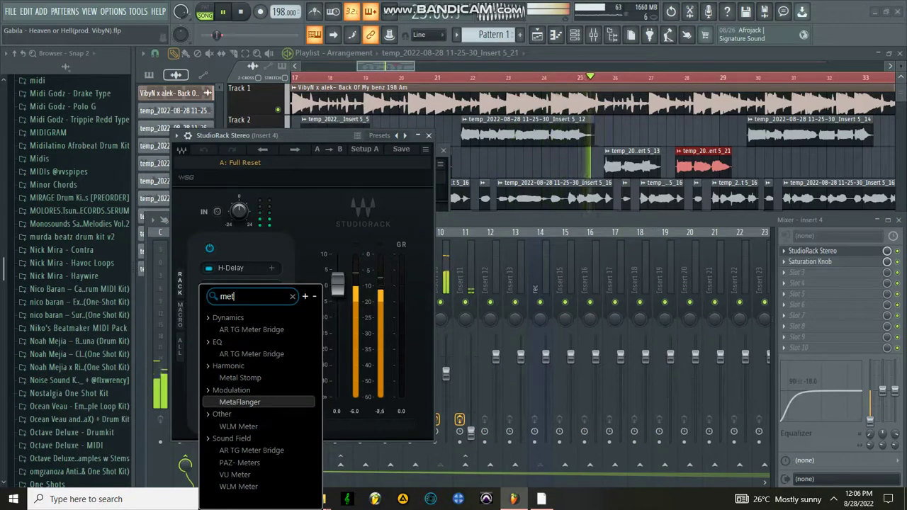
{"action": "left_click", "coordinate": [240, 402]}
{"action": "left_click_drag", "start_coordinate": [386, 268], "coordinate": [387, 298]}
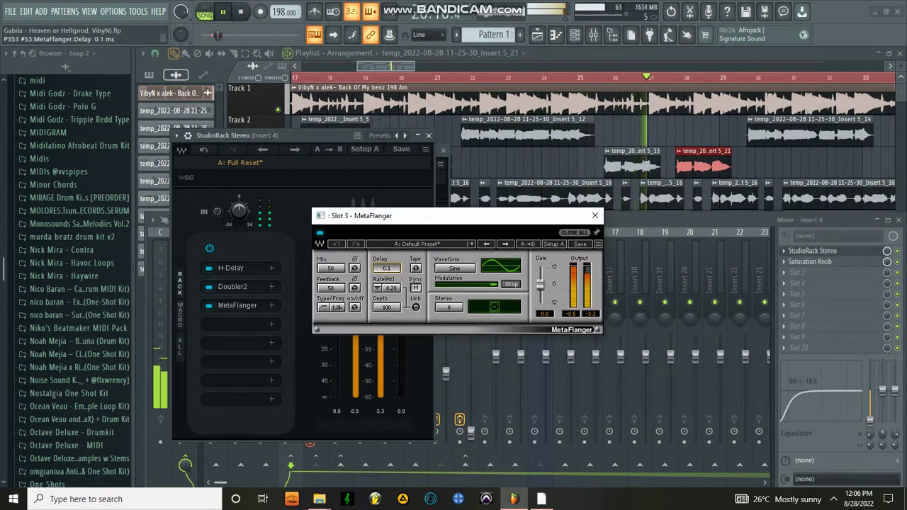
{"action": "left_click", "coordinate": [595, 215]}
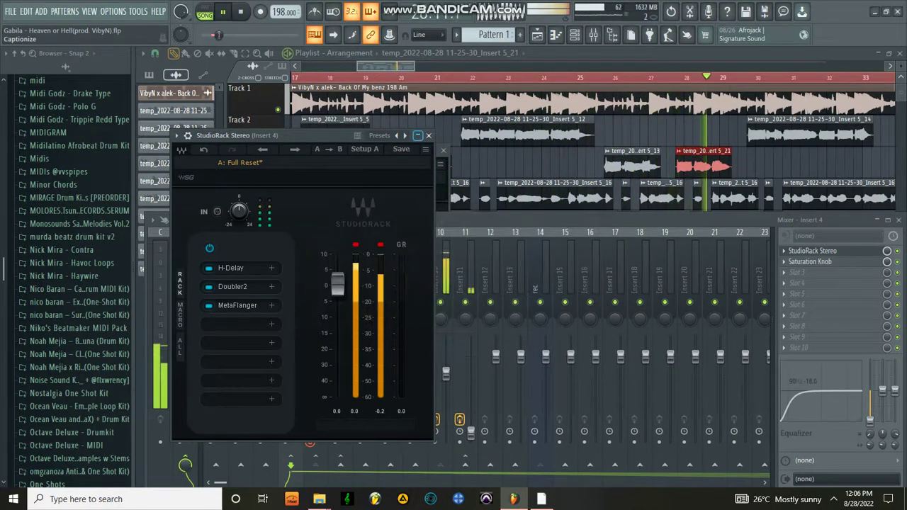
{"action": "left_click", "coordinate": [428, 135]}
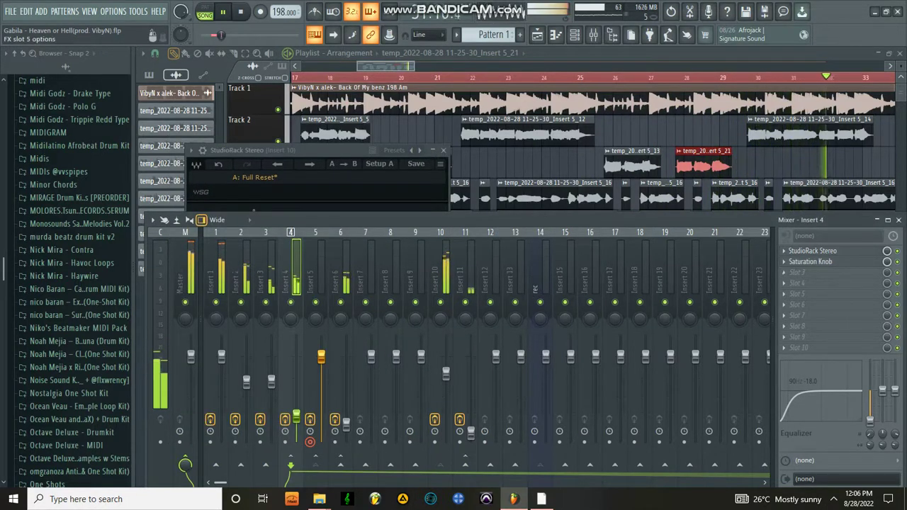
Set the delay time of the H-Delay in Insert 4's StudioRack to 1/8 and close the rack.
{"action": "left_click", "coordinate": [813, 251]}
{"action": "left_click", "coordinate": [232, 268]}
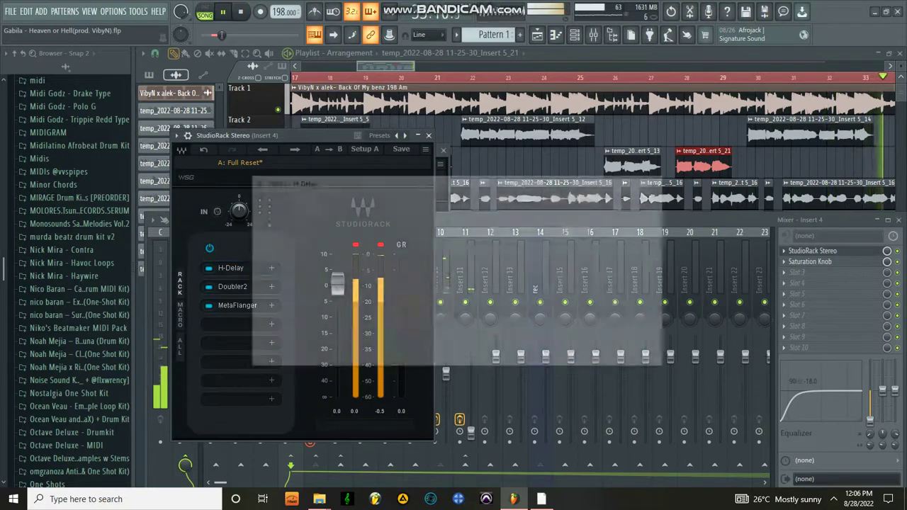
{"action": "left_click_drag", "start_coordinate": [361, 263], "coordinate": [361, 269]}
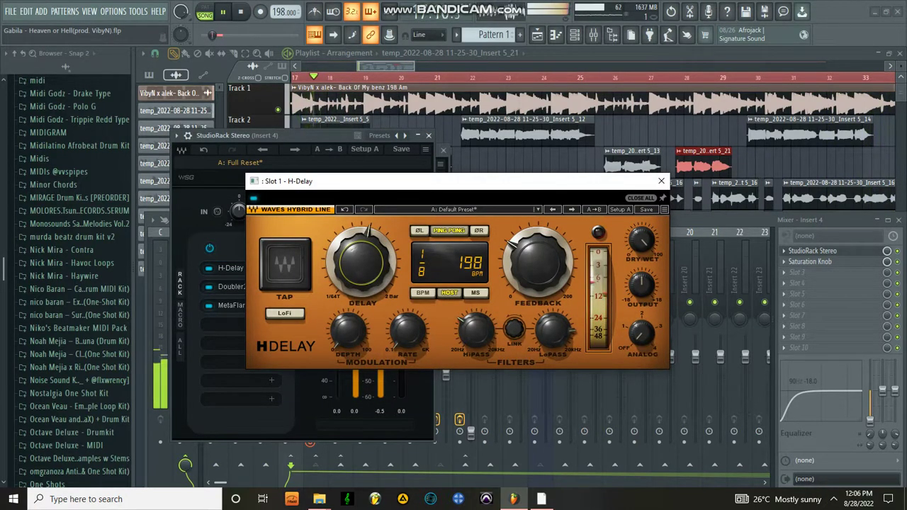
{"action": "left_click", "coordinate": [661, 181]}
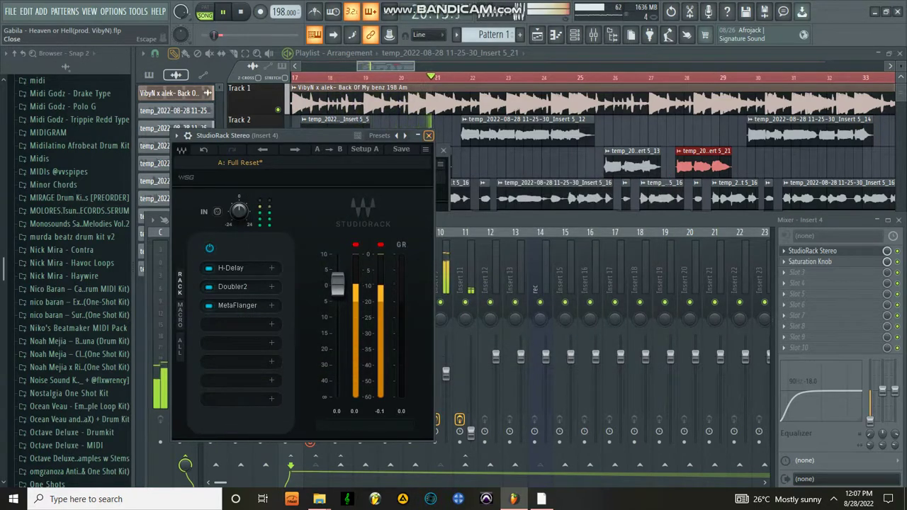
{"action": "left_click", "coordinate": [428, 135]}
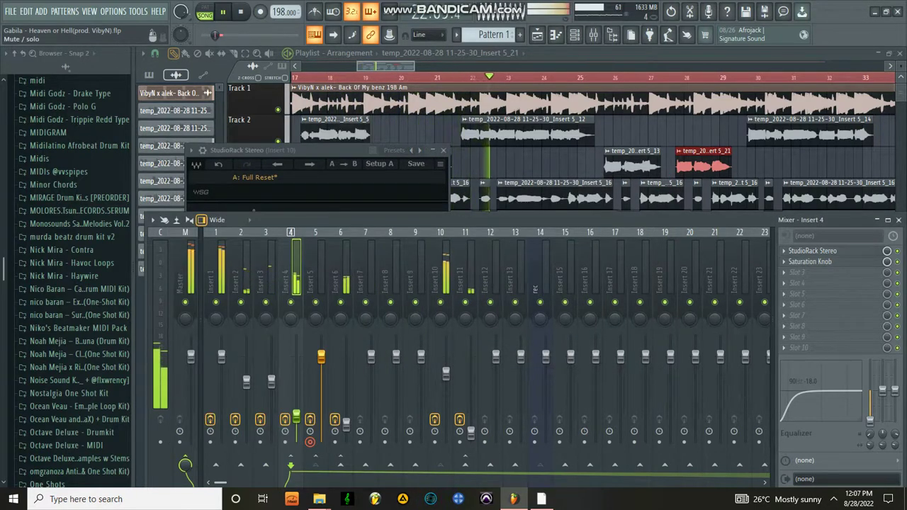
Add a Tube-Tech PE 1C equalizer to Insert 1's second slot and set its low boost to 0.8 at 100 CPS.
{"action": "left_click", "coordinate": [221, 269]}
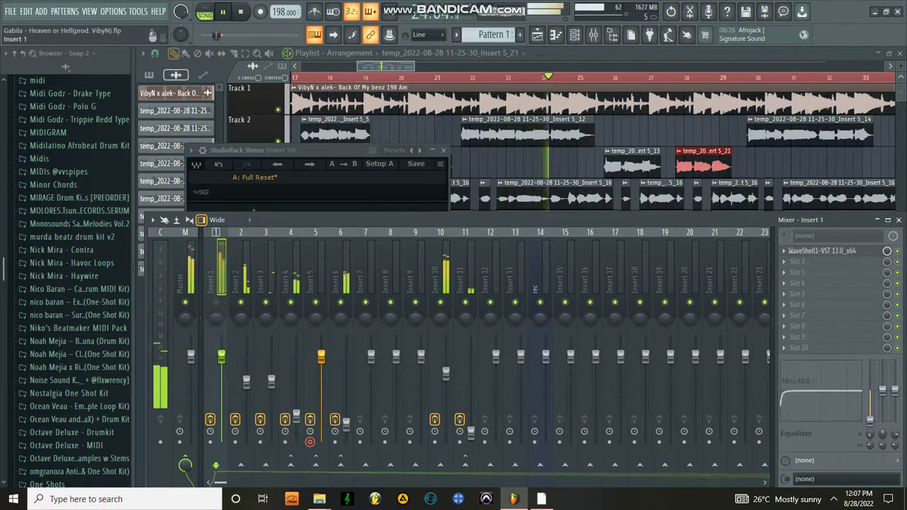
{"action": "left_click", "coordinate": [822, 251]}
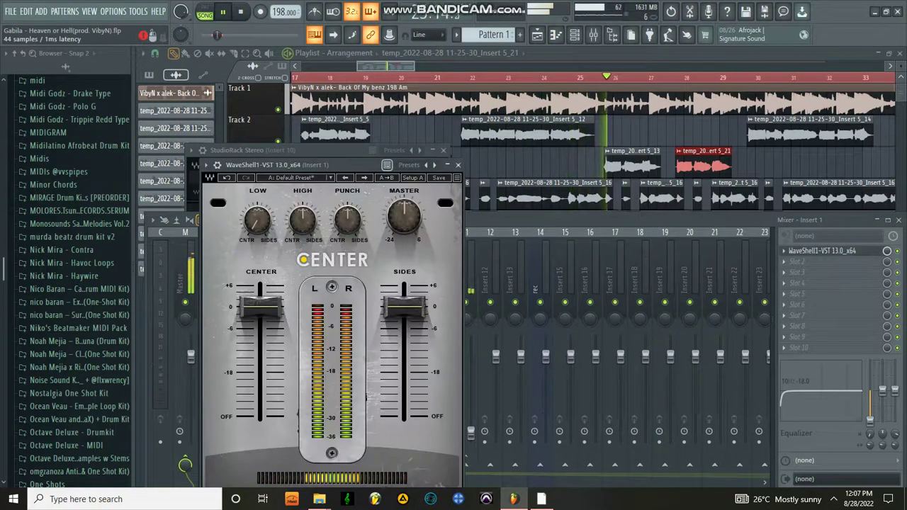
{"action": "left_click", "coordinate": [815, 251]}
{"action": "left_click", "coordinate": [800, 262]}
{"action": "scroll", "coordinate": [779, 238], "scroll_direction": "down", "scroll_amount": 5}
{"action": "scroll", "coordinate": [751, 235], "scroll_direction": "down", "scroll_amount": 10}
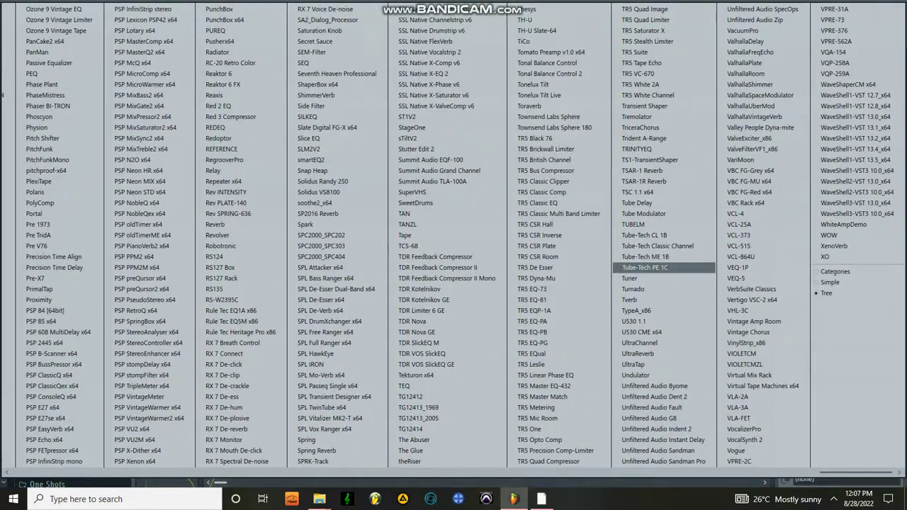
{"action": "left_click", "coordinate": [664, 267]}
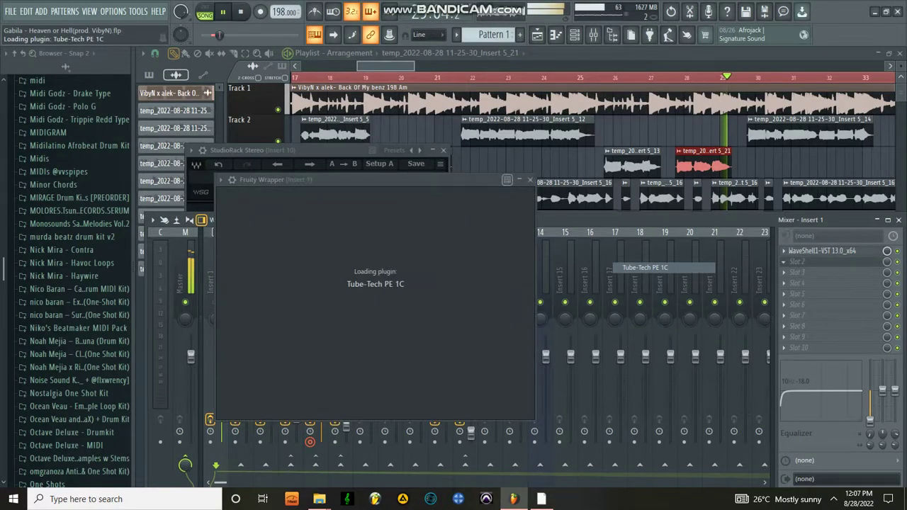
{"action": "left_click_drag", "start_coordinate": [454, 180], "coordinate": [500, 202]}
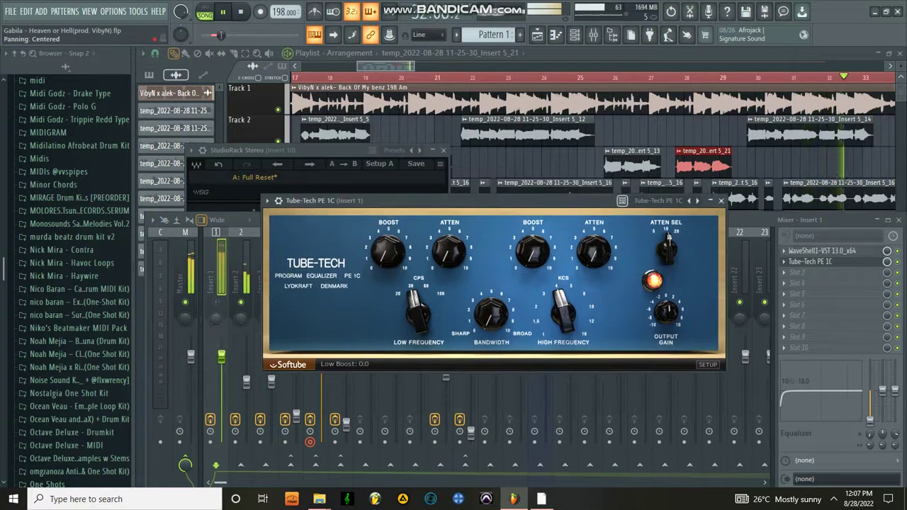
{"action": "left_click", "coordinate": [515, 404]}
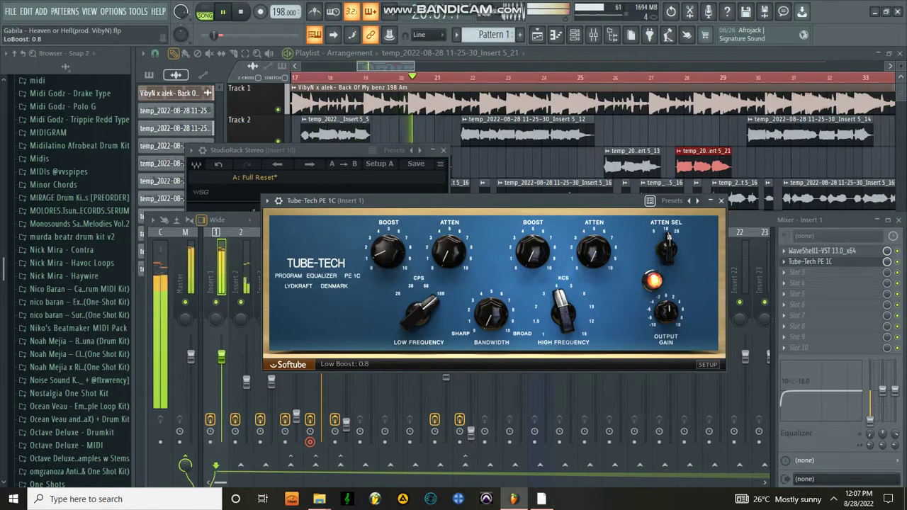
Add a second Tube-Tech PE 1C to Insert 1's third slot and set its low frequency to 60 CPS.
{"action": "left_click", "coordinate": [784, 262]}
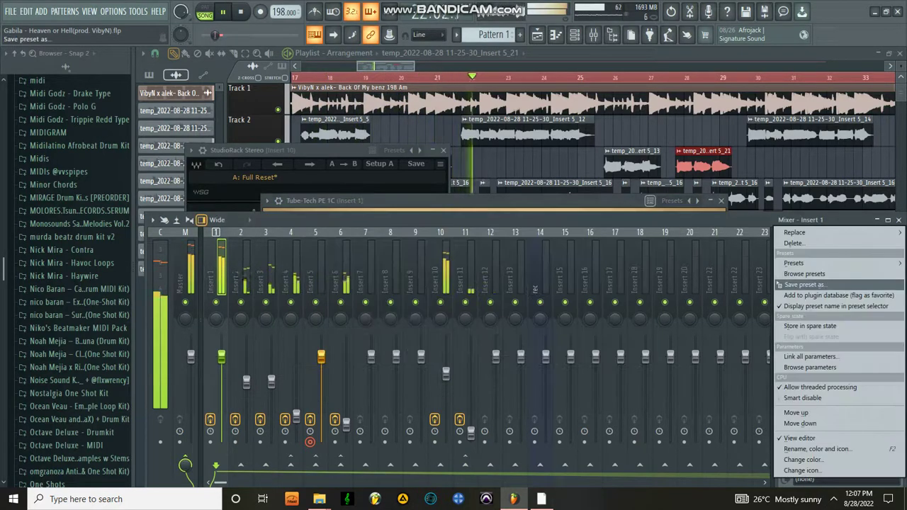
{"action": "left_click_drag", "start_coordinate": [788, 286], "coordinate": [765, 301]}
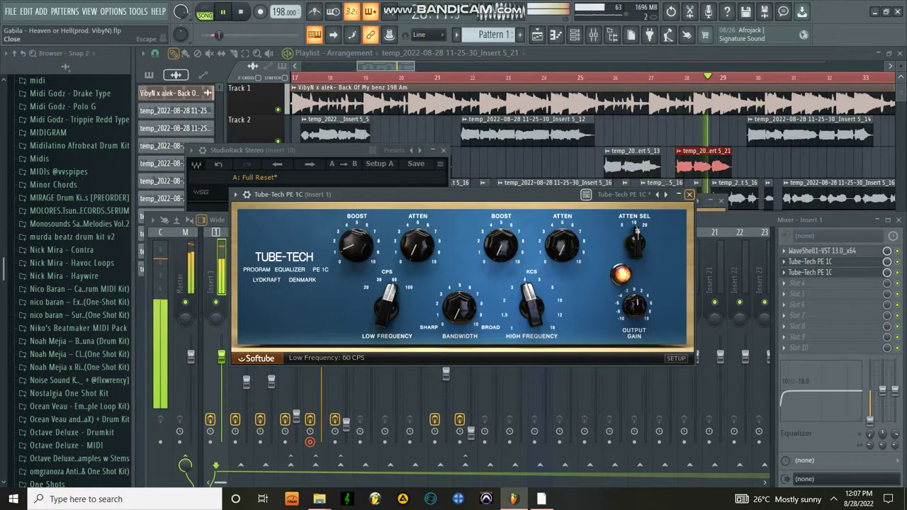
{"action": "left_click", "coordinate": [689, 194]}
Add The Glue compressor to the first effect slot of the Master track.
{"action": "left_click", "coordinate": [182, 282]}
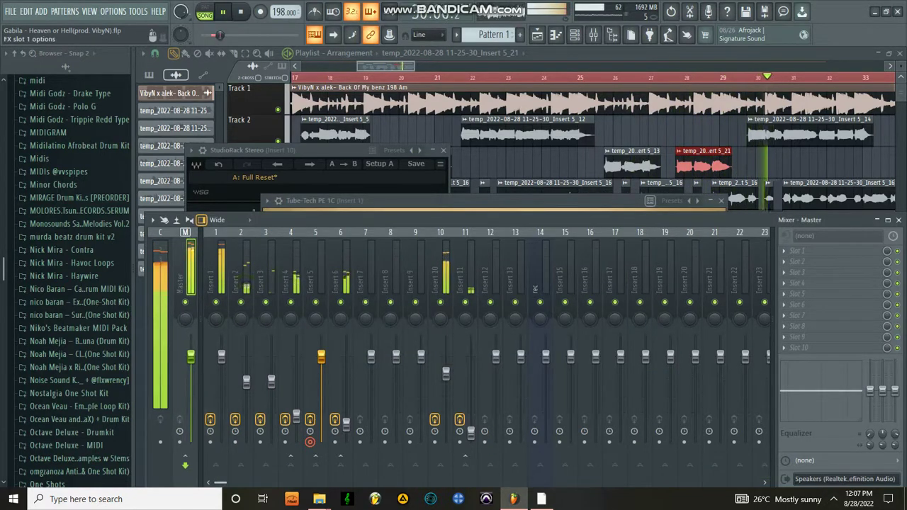
{"action": "left_click", "coordinate": [797, 251]}
{"action": "scroll", "coordinate": [641, 257], "scroll_direction": "down", "scroll_amount": 10}
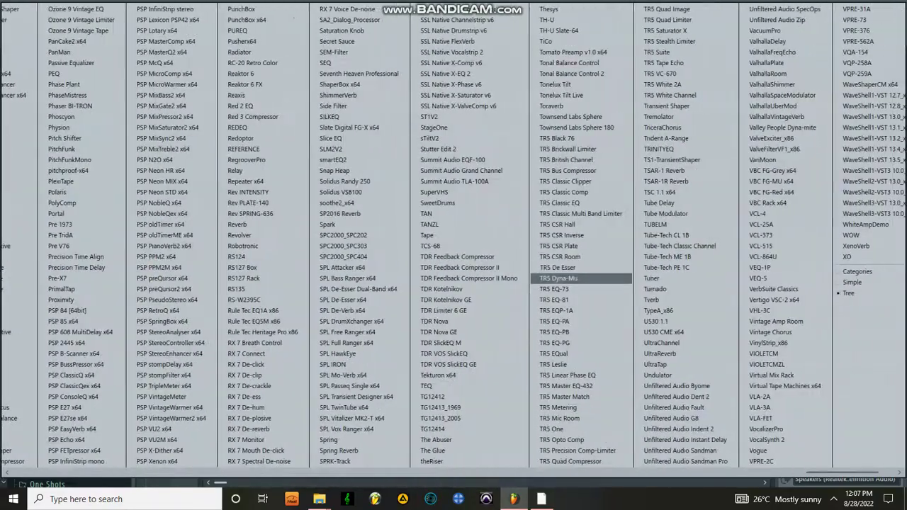
{"action": "left_click", "coordinate": [454, 451]}
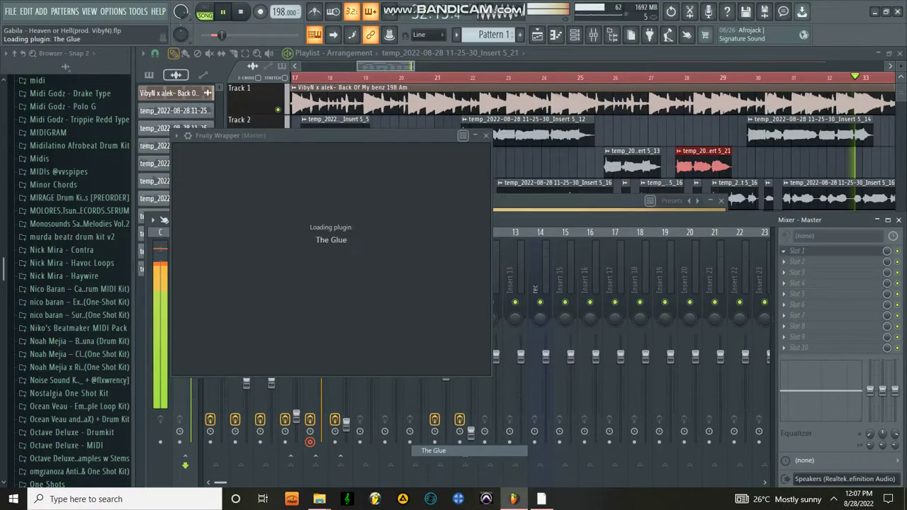
Load the "the glue" preset from the Mastering category in The Glue and close the plugin.
{"action": "left_click", "coordinate": [330, 162]}
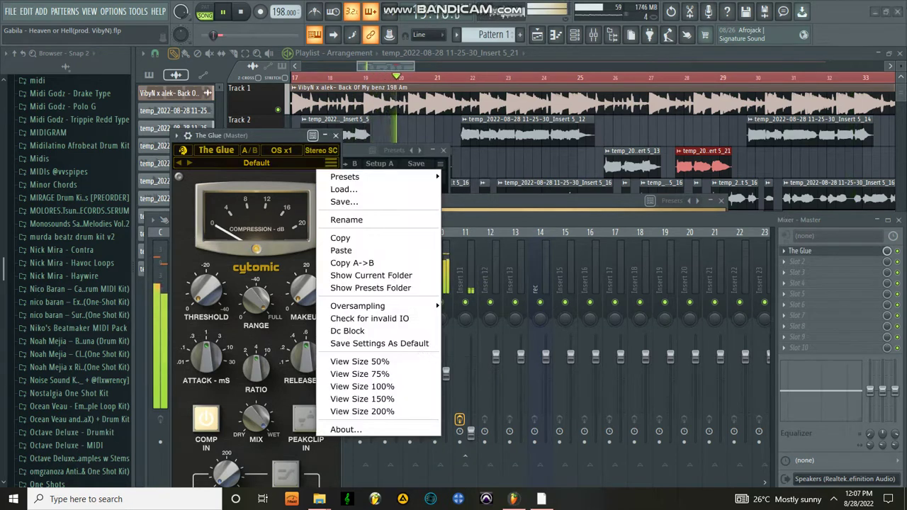
{"action": "mouse_move", "coordinate": [355, 176]}
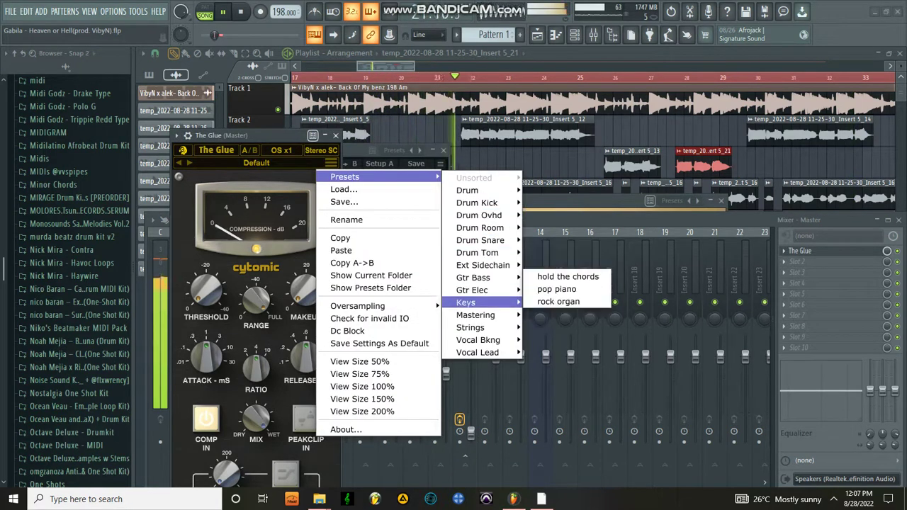
{"action": "mouse_move", "coordinate": [478, 315]}
{"action": "left_click", "coordinate": [553, 301]}
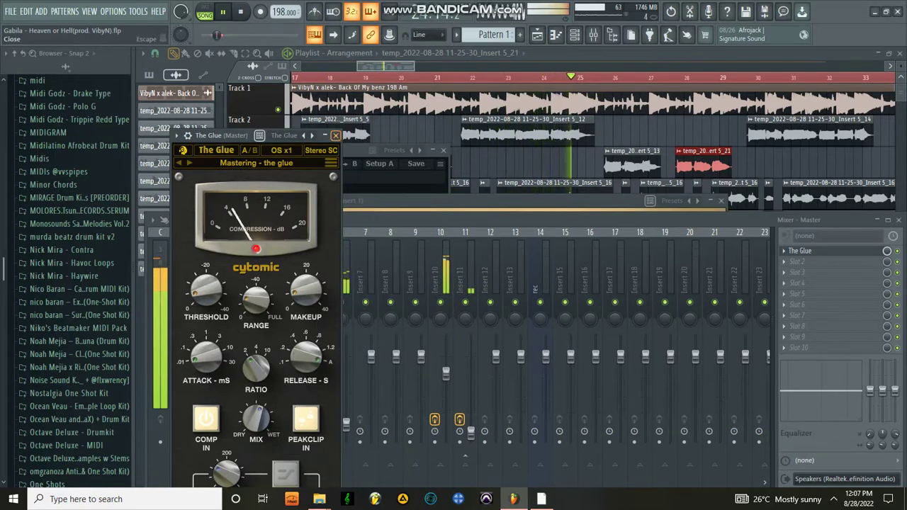
{"action": "left_click", "coordinate": [336, 136]}
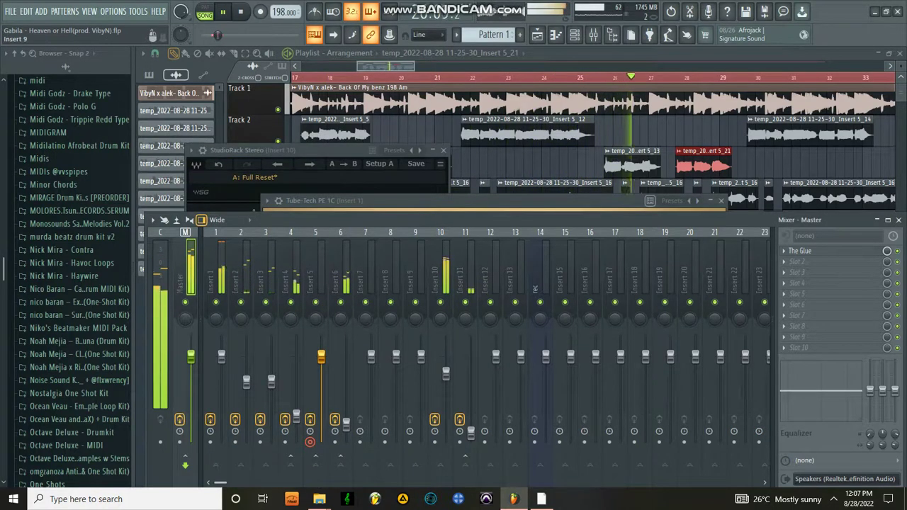
Review the effect chains on Insert 6 and Insert 10, including the modules in Insert 10's Virtual Mix Rack.
{"action": "left_click", "coordinate": [341, 278]}
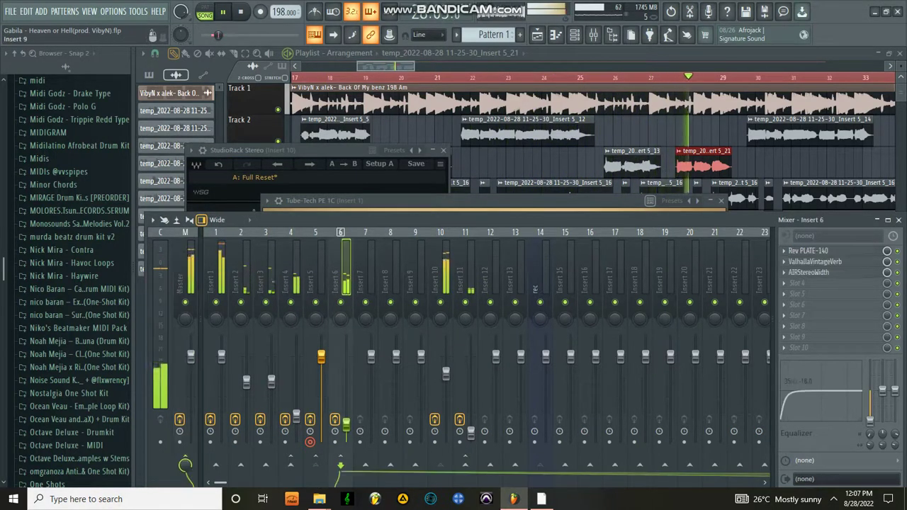
{"action": "left_click", "coordinate": [440, 277]}
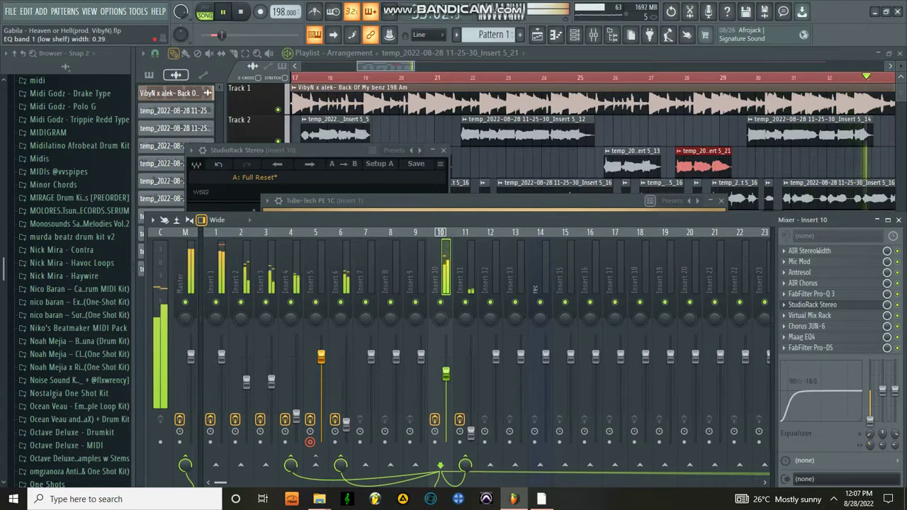
{"action": "left_click", "coordinate": [813, 305]}
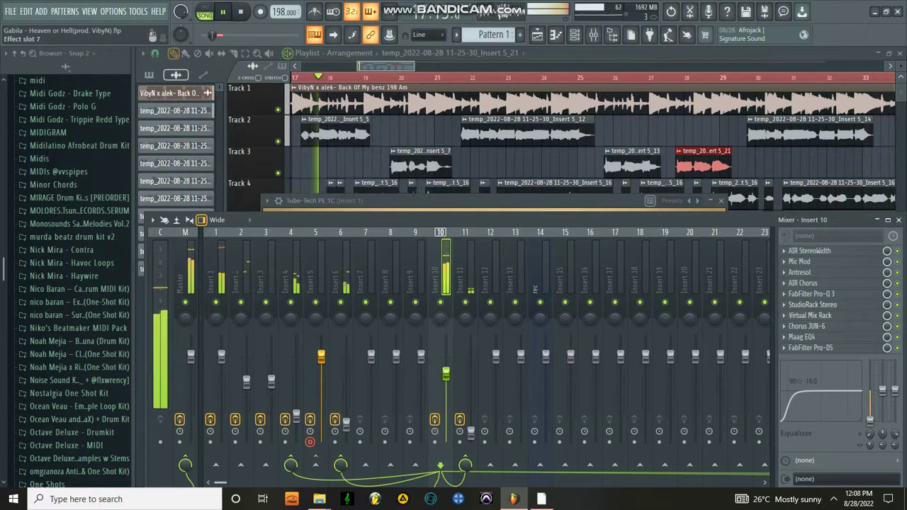
{"action": "left_click", "coordinate": [810, 316]}
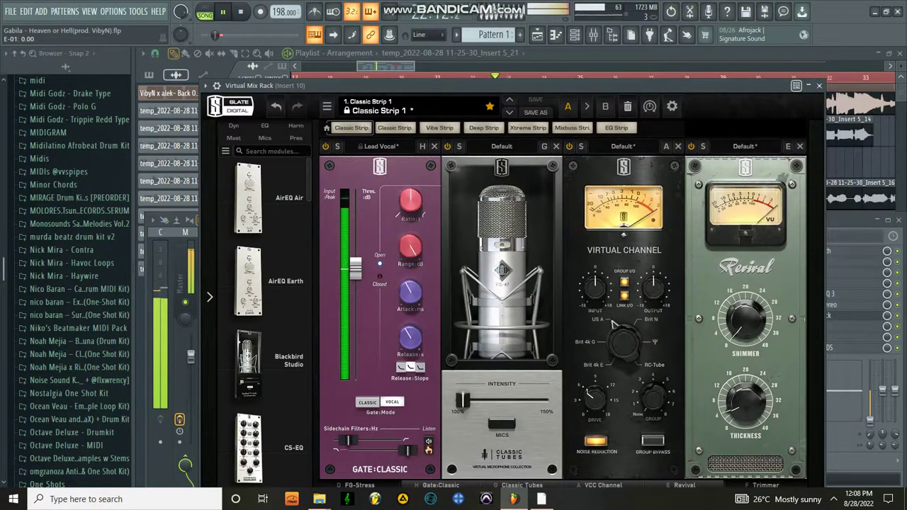
{"action": "left_click", "coordinate": [819, 85]}
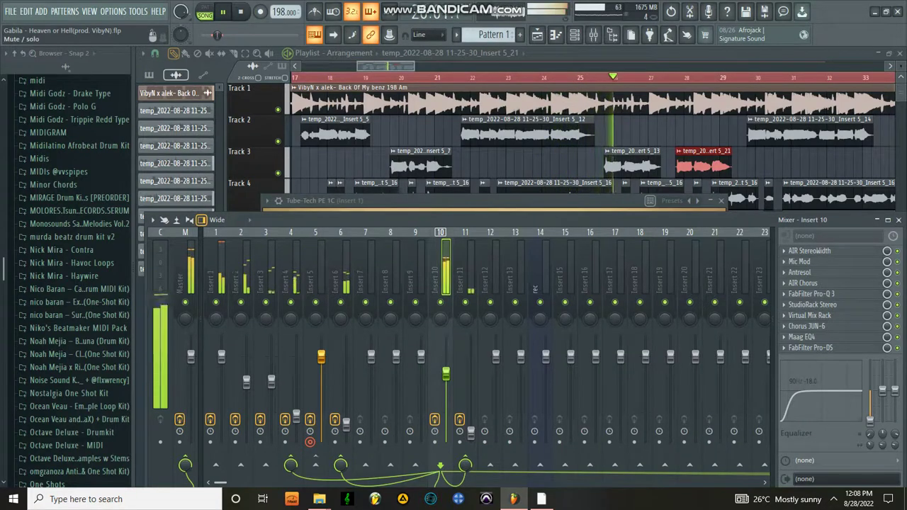
Check Insert 1's effects and the sample settings of the beat clip on Track 1, and return to the mixer.
{"action": "left_click", "coordinate": [216, 272]}
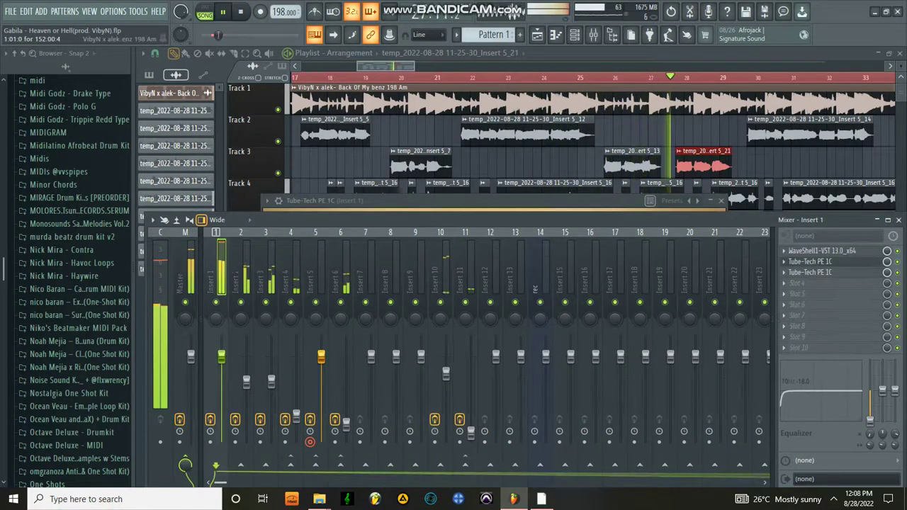
{"action": "double_click", "coordinate": [333, 104]}
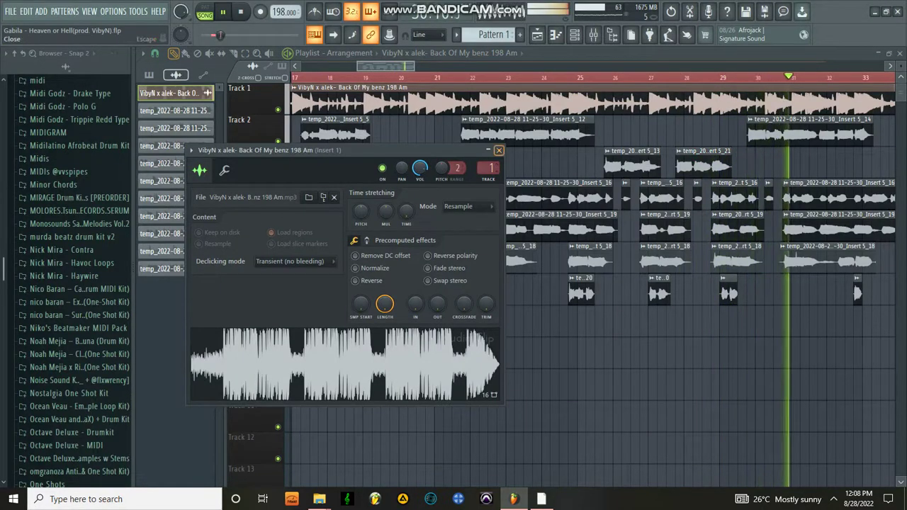
{"action": "left_click", "coordinate": [499, 151]}
{"action": "key", "text": "F9"}
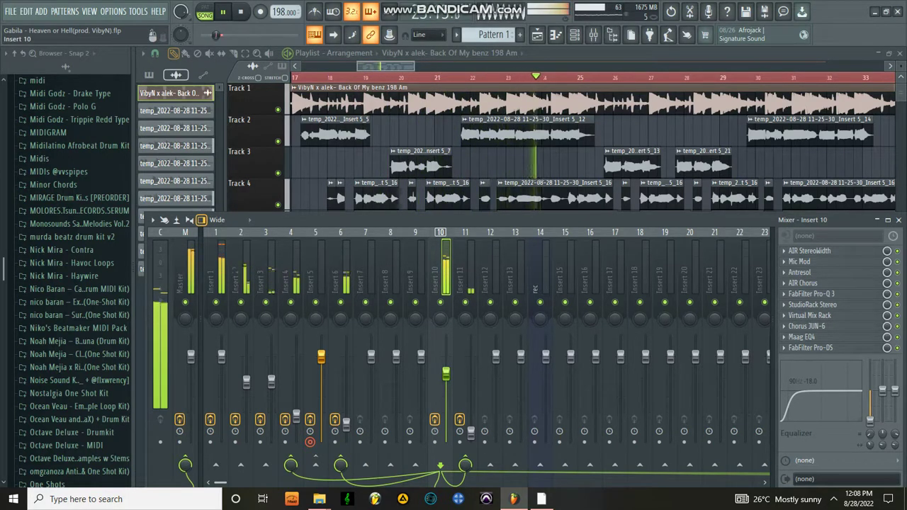
Set the delay time of the H-Delay in Insert 4's StudioRack to 1/2 and close the rack.
{"action": "left_click", "coordinate": [287, 280]}
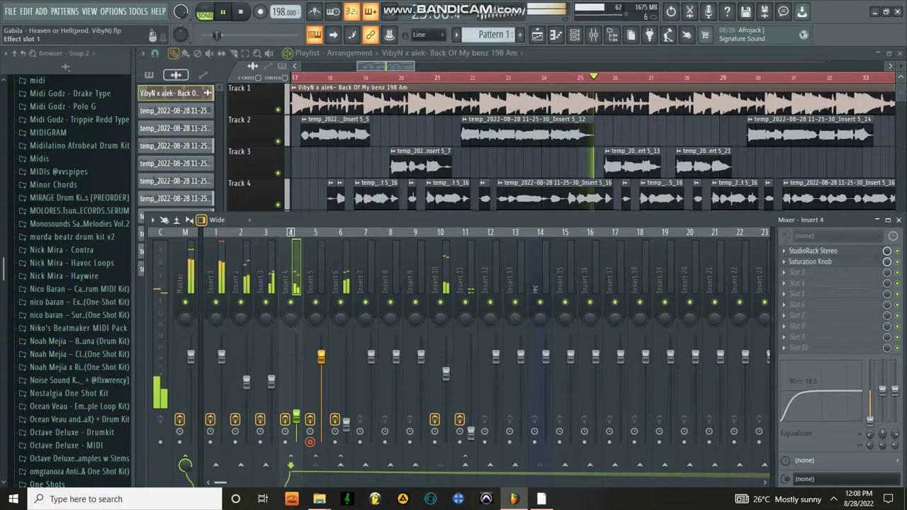
{"action": "left_click", "coordinate": [812, 250]}
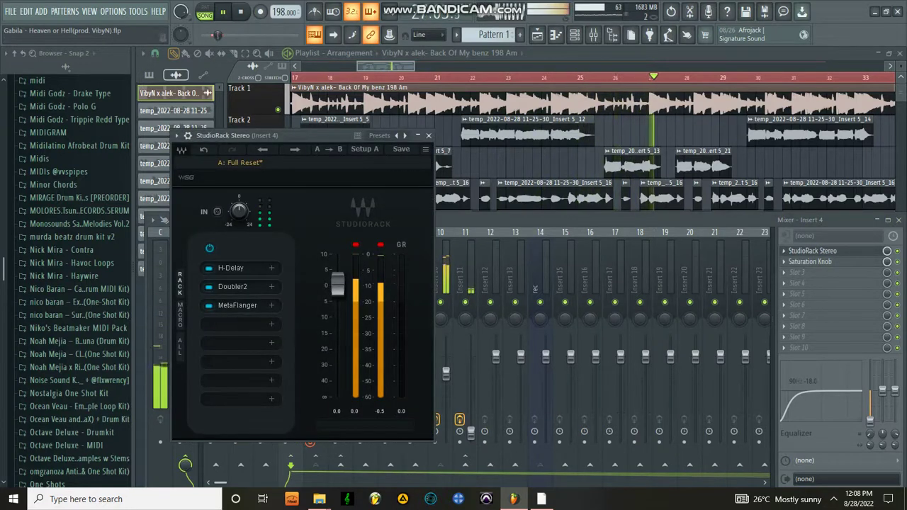
{"action": "left_click", "coordinate": [231, 268]}
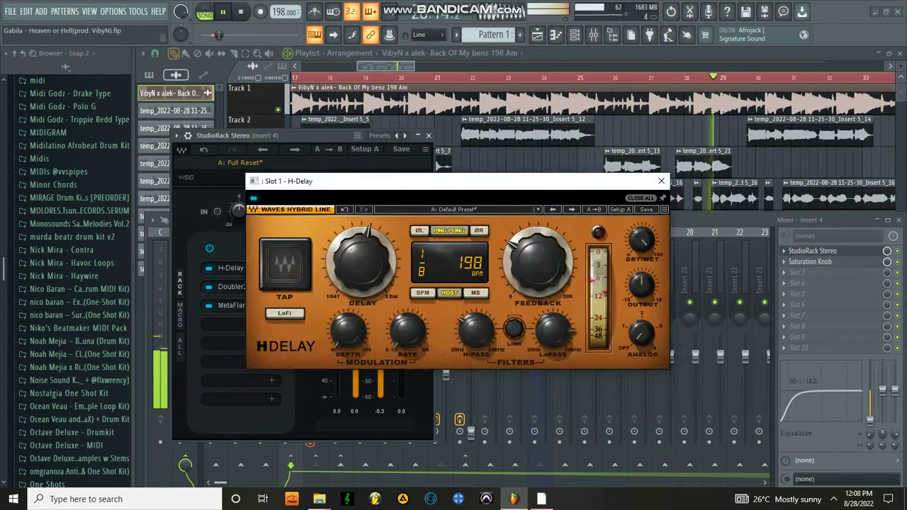
{"action": "left_click_drag", "start_coordinate": [361, 263], "coordinate": [361, 245]}
{"action": "scroll", "coordinate": [361, 262], "scroll_direction": "up", "scroll_amount": 2}
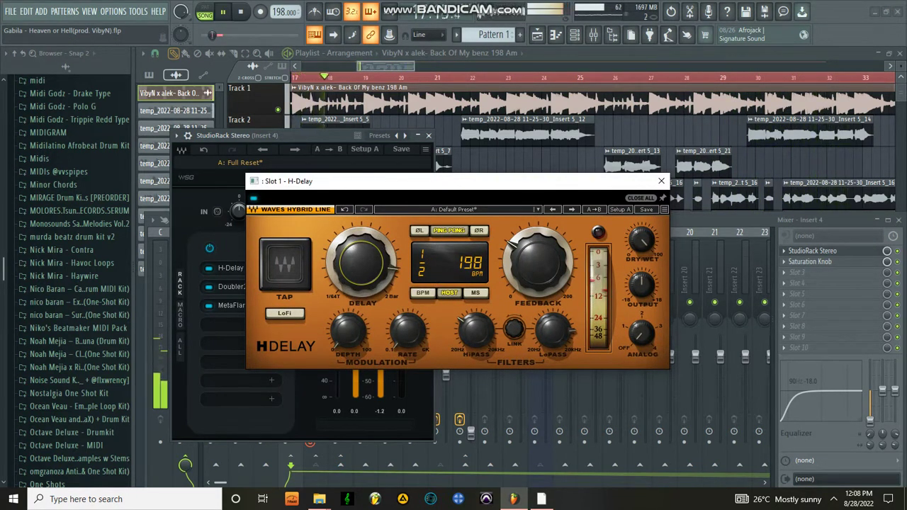
{"action": "left_click", "coordinate": [662, 181]}
{"action": "left_click", "coordinate": [428, 134]}
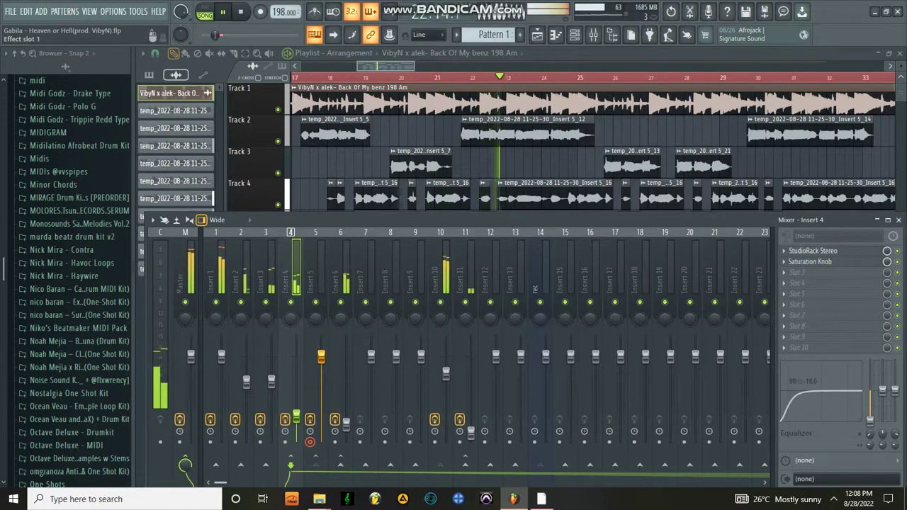
{"action": "left_click", "coordinate": [813, 251]}
{"action": "left_click", "coordinate": [271, 268]}
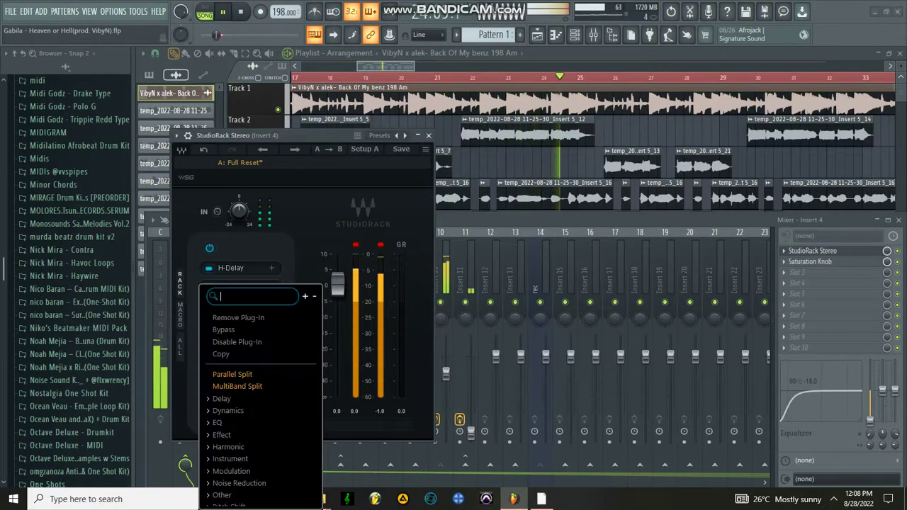
{"action": "key", "text": "Escape"}
{"action": "left_click", "coordinate": [428, 135]}
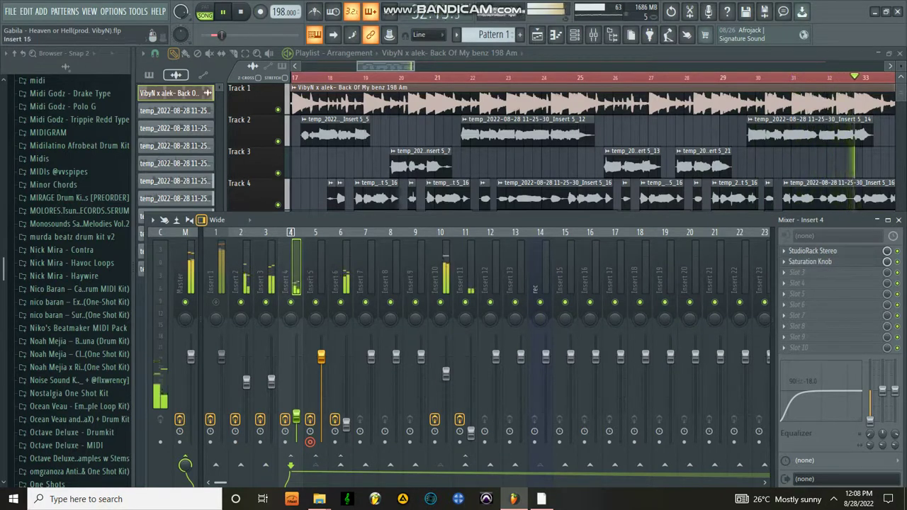
On Insert 2, lower the track EQ's low shelf to -18 dB and add a Fruity Stereo Shaper to the second slot.
{"action": "left_click", "coordinate": [238, 280]}
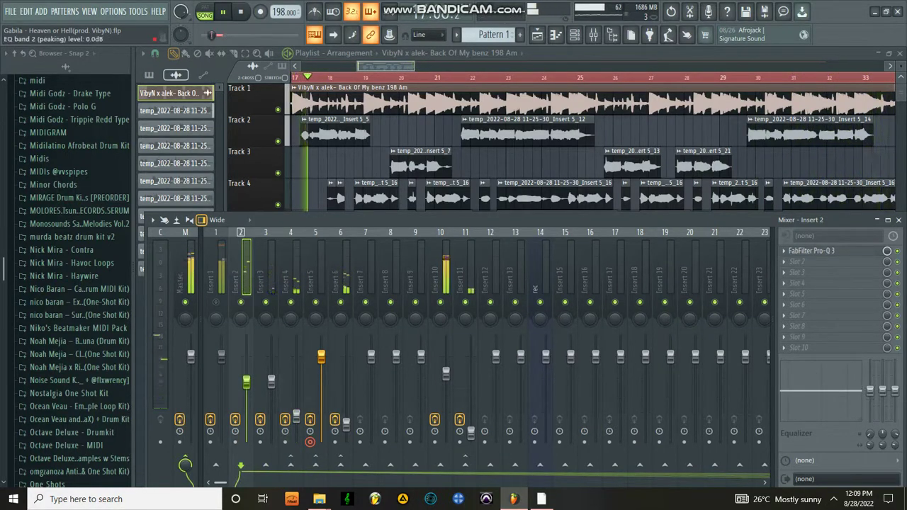
{"action": "left_click_drag", "start_coordinate": [870, 390], "coordinate": [870, 420]}
{"action": "left_click", "coordinate": [784, 261]}
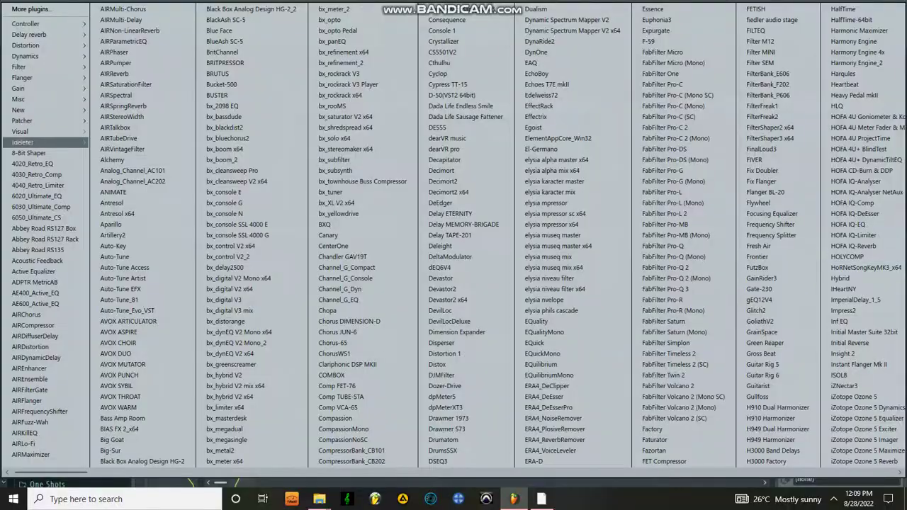
{"action": "mouse_move", "coordinate": [21, 87]}
{"action": "left_click", "coordinate": [117, 126]}
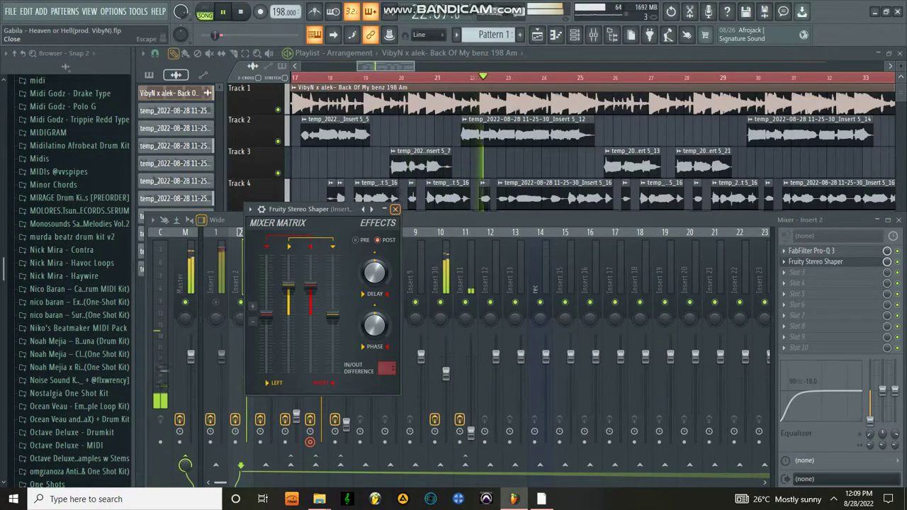
{"action": "left_click", "coordinate": [395, 209]}
Add a Fruity Stereo Shaper to the fourth effect slot of Insert 3 and close its window.
{"action": "left_click", "coordinate": [268, 273]}
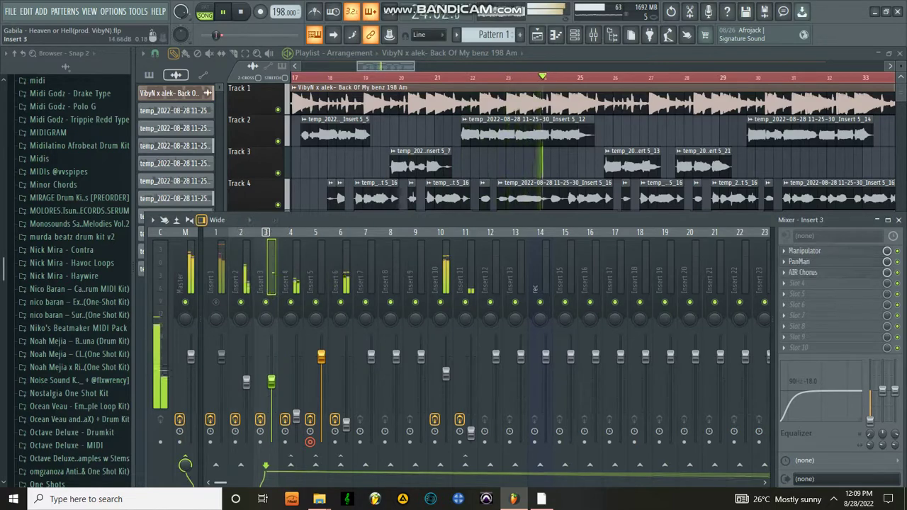
{"action": "left_click", "coordinate": [797, 283]}
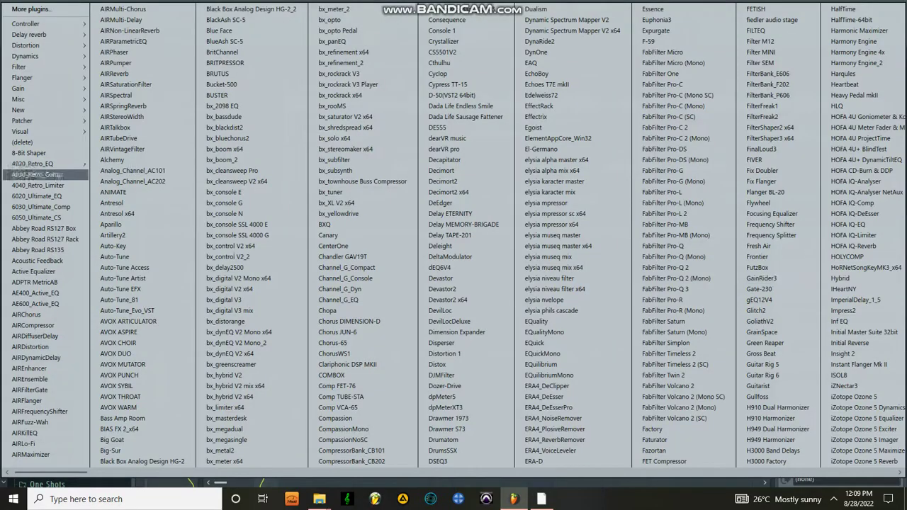
{"action": "mouse_move", "coordinate": [44, 89]}
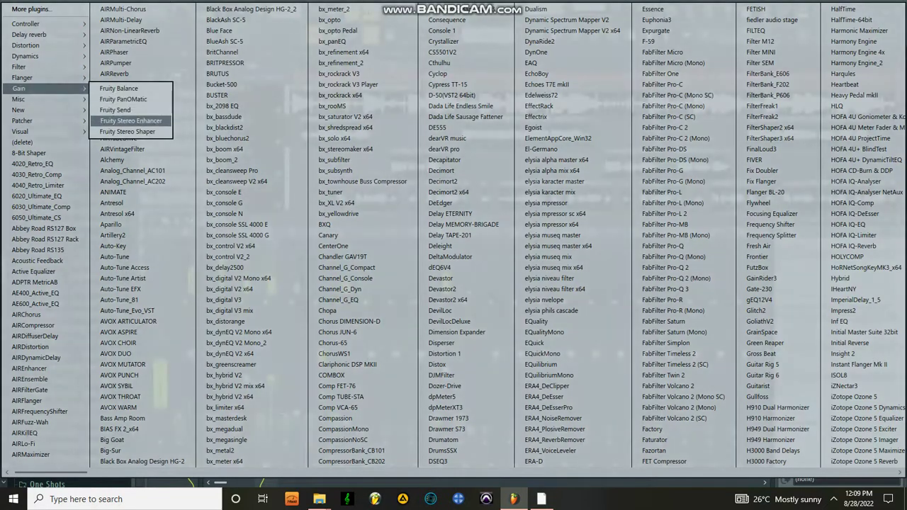
{"action": "left_click", "coordinate": [128, 131]}
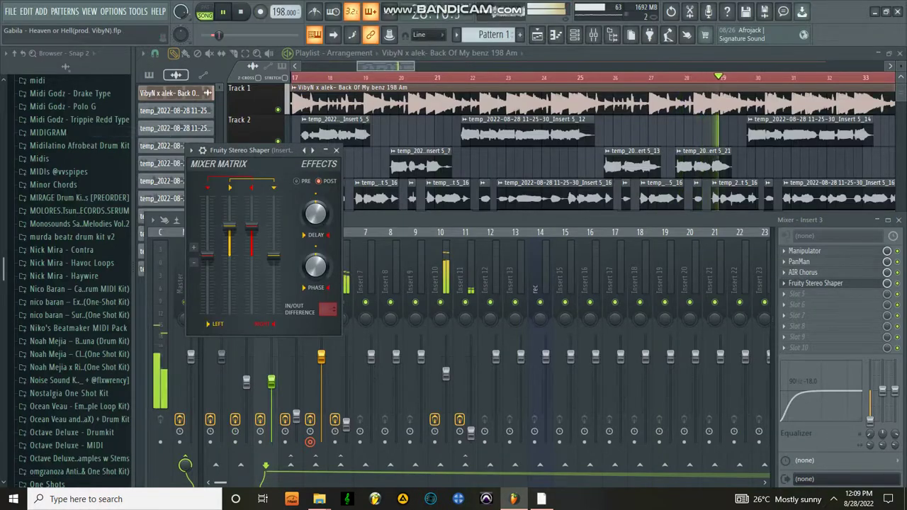
{"action": "left_click", "coordinate": [336, 150]}
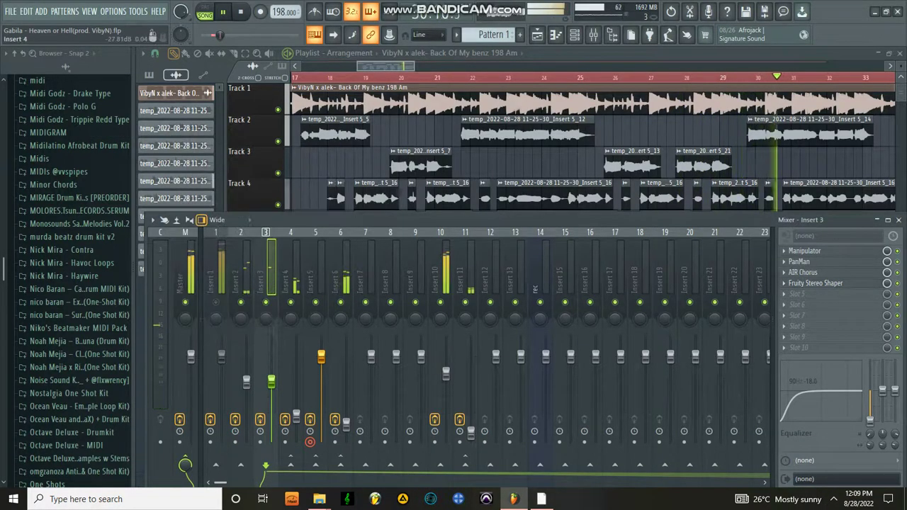
Check the H-Delay settings inside Insert 4's StudioRack and close the rack.
{"action": "left_click", "coordinate": [291, 277]}
{"action": "left_click", "coordinate": [812, 251]}
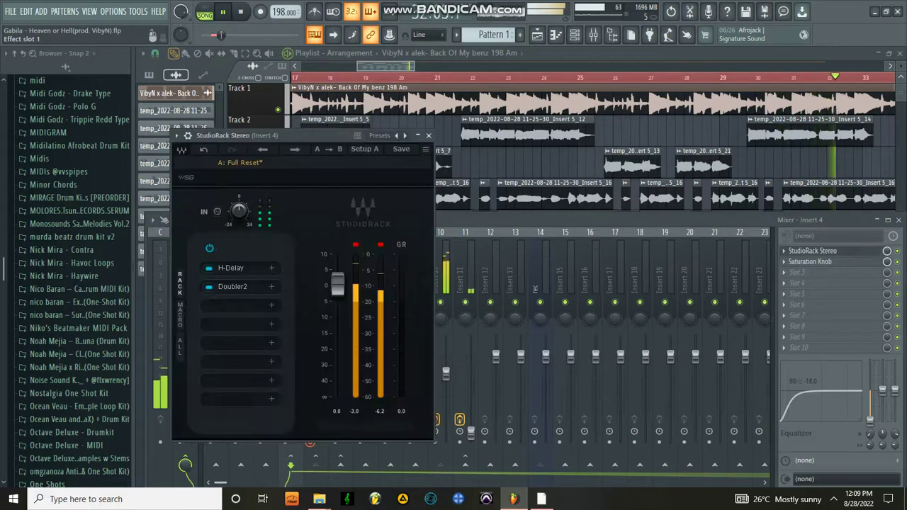
{"action": "left_click", "coordinate": [231, 268]}
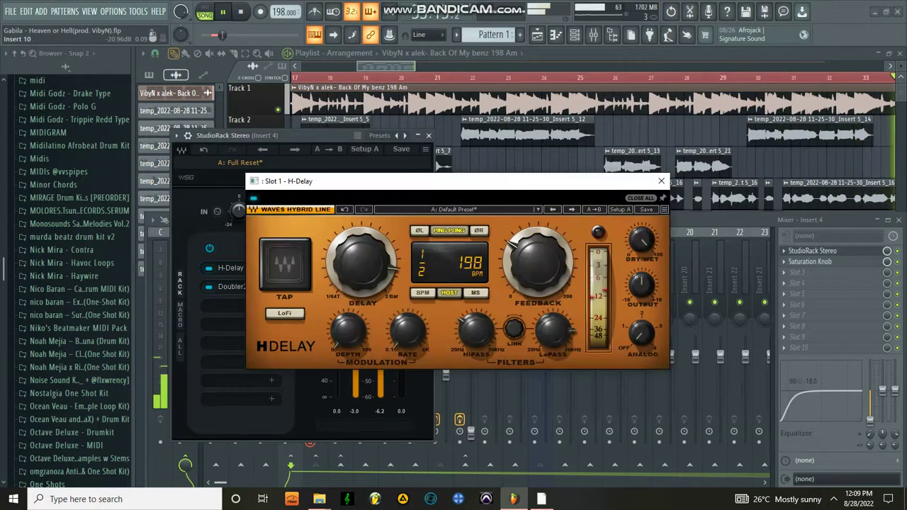
{"action": "left_click", "coordinate": [661, 181]}
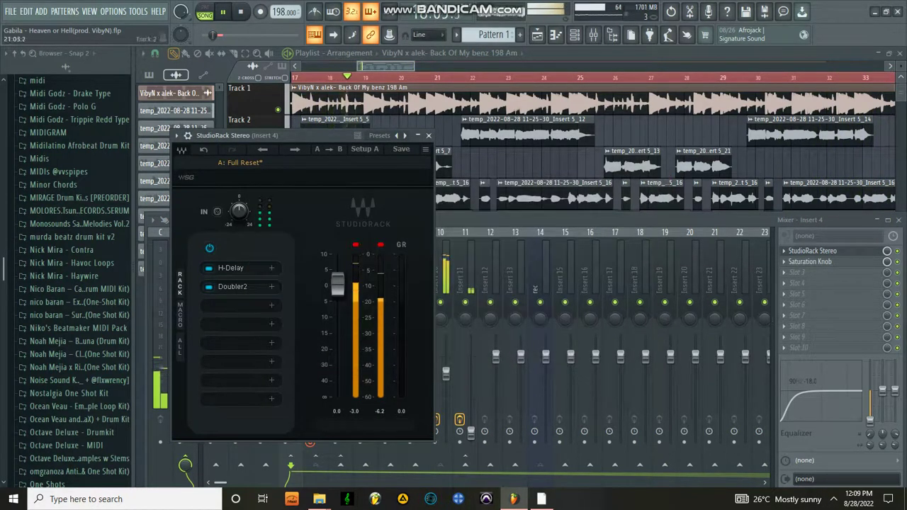
{"action": "left_click", "coordinate": [428, 136]}
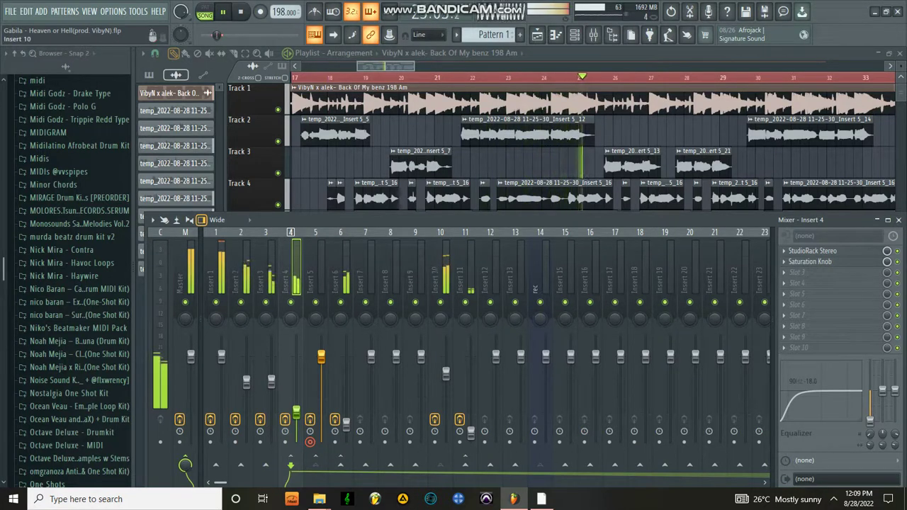
Lower Insert 10's volume slightly, and set the H-Delay time in Insert 4's StudioRack to 1/4.
{"action": "left_click", "coordinate": [438, 275]}
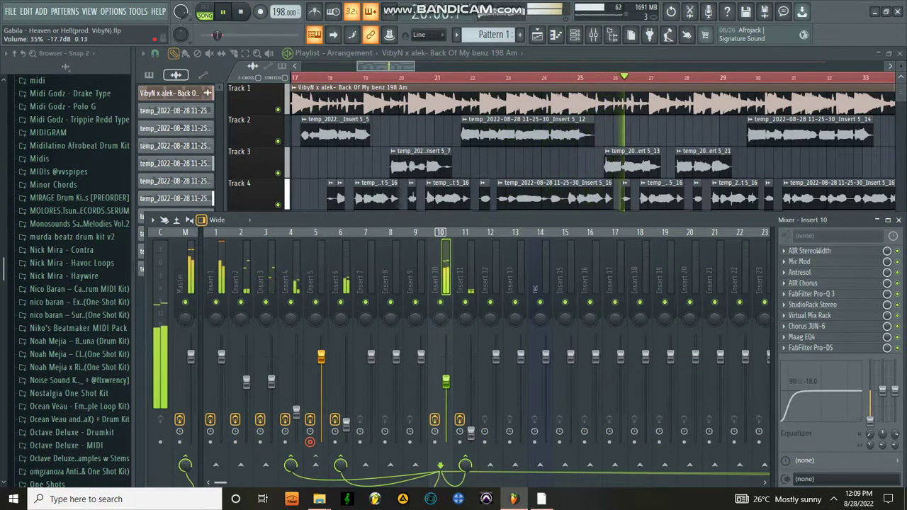
{"action": "left_click", "coordinate": [296, 408]}
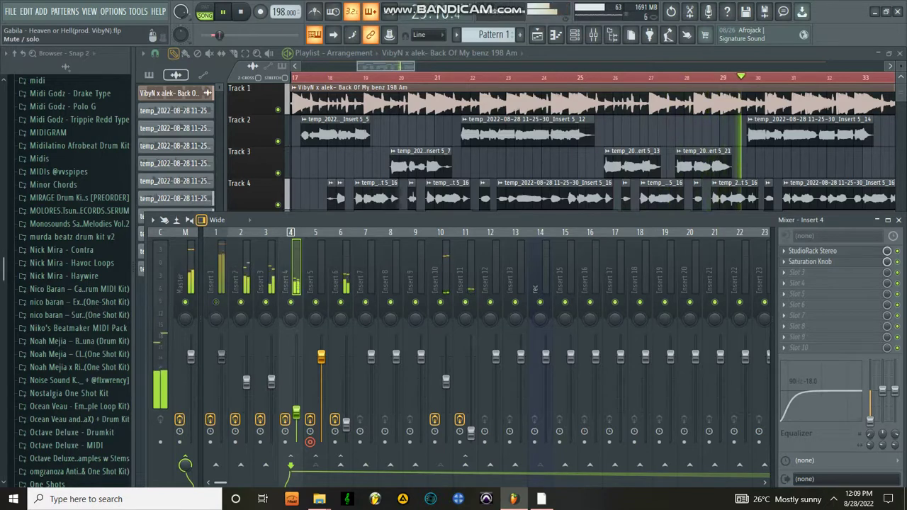
{"action": "left_click", "coordinate": [813, 251]}
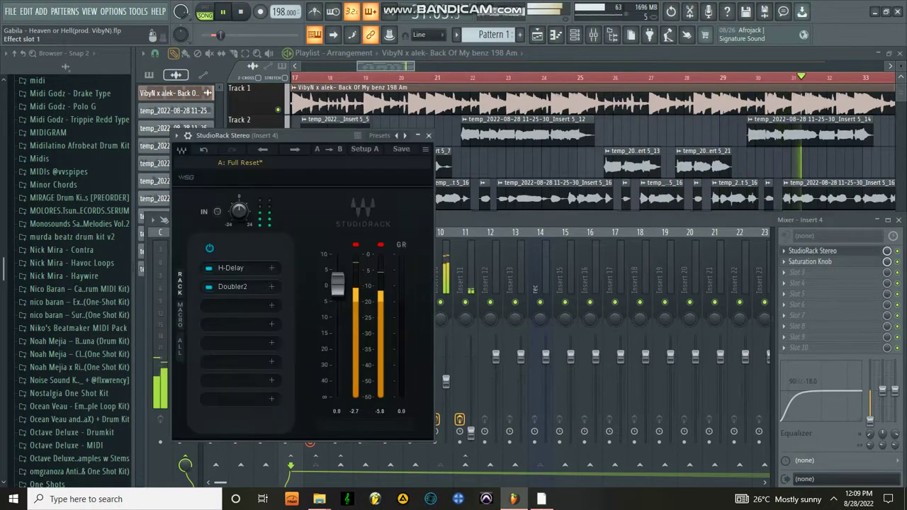
{"action": "left_click", "coordinate": [232, 268]}
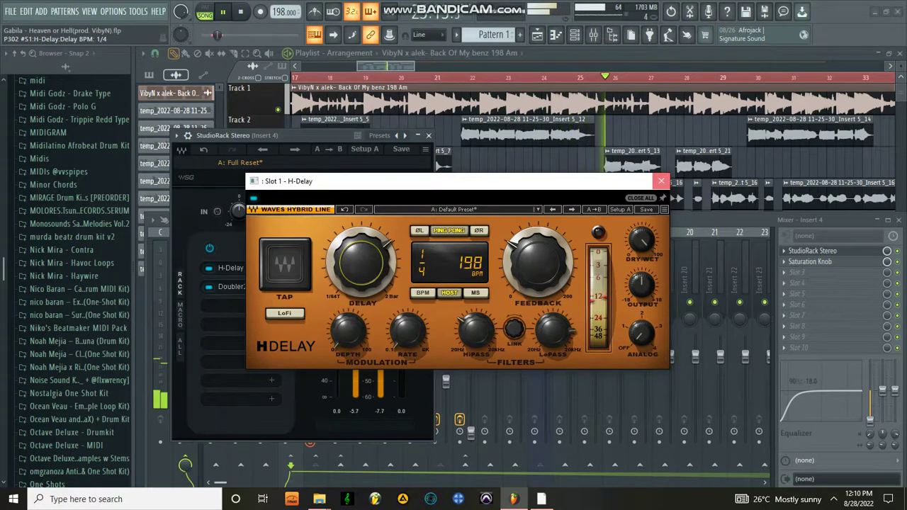
{"action": "left_click", "coordinate": [661, 181]}
{"action": "left_click", "coordinate": [428, 136]}
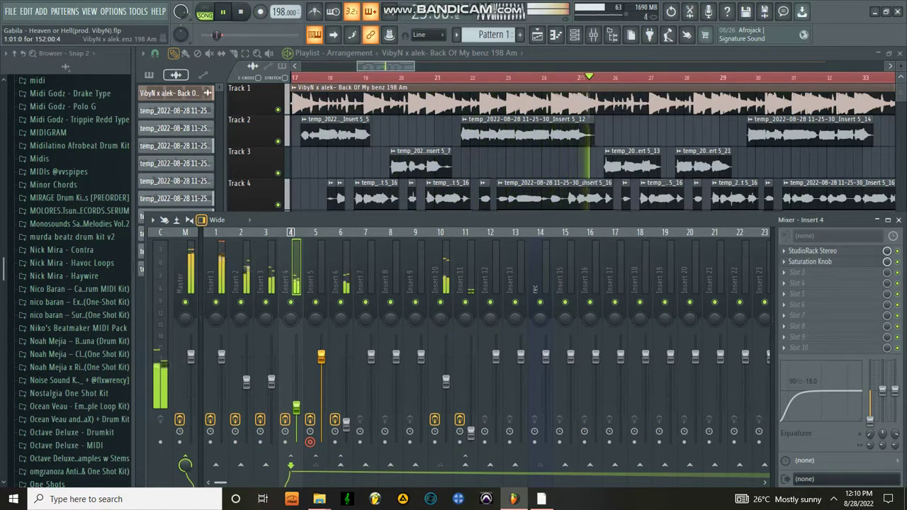
Reposition the mixer window, check Insert 10's effect chain, and collapse the mixer to uncover the playlist tracks.
{"action": "left_click_drag", "start_coordinate": [496, 219], "coordinate": [487, 372]}
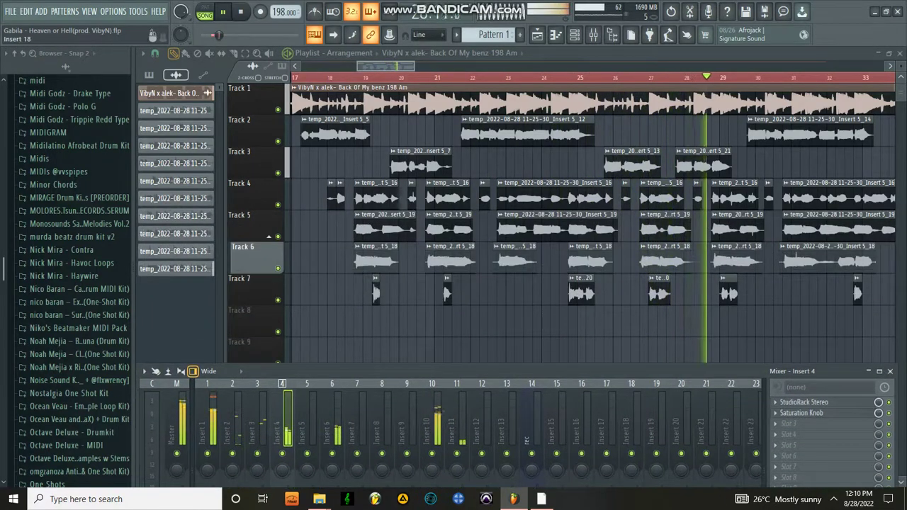
{"action": "left_click_drag", "start_coordinate": [632, 371], "coordinate": [670, 263]}
{"action": "left_click_drag", "start_coordinate": [491, 262], "coordinate": [491, 229]}
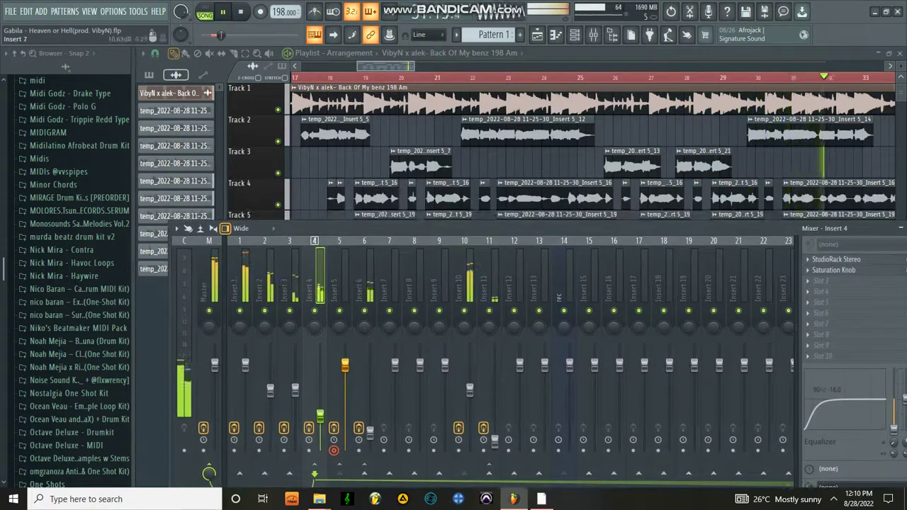
{"action": "left_click", "coordinate": [462, 285]}
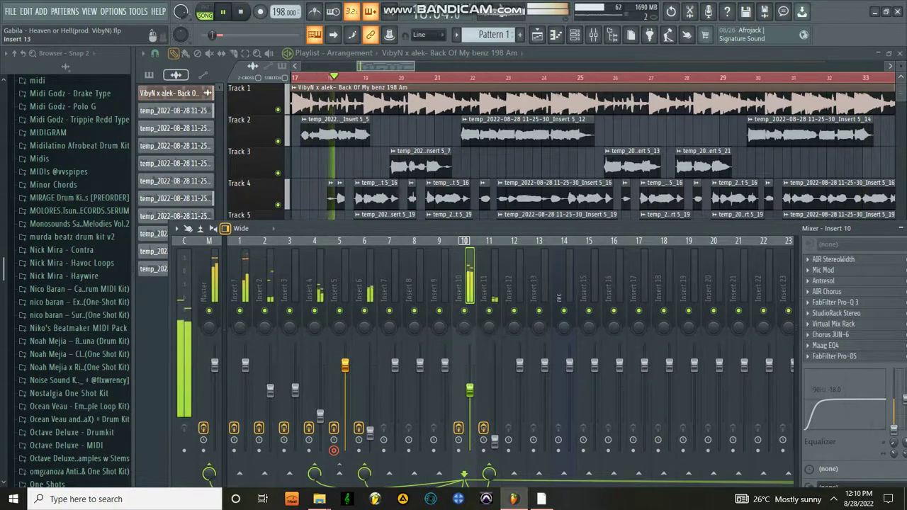
{"action": "left_click_drag", "start_coordinate": [560, 229], "coordinate": [550, 227]}
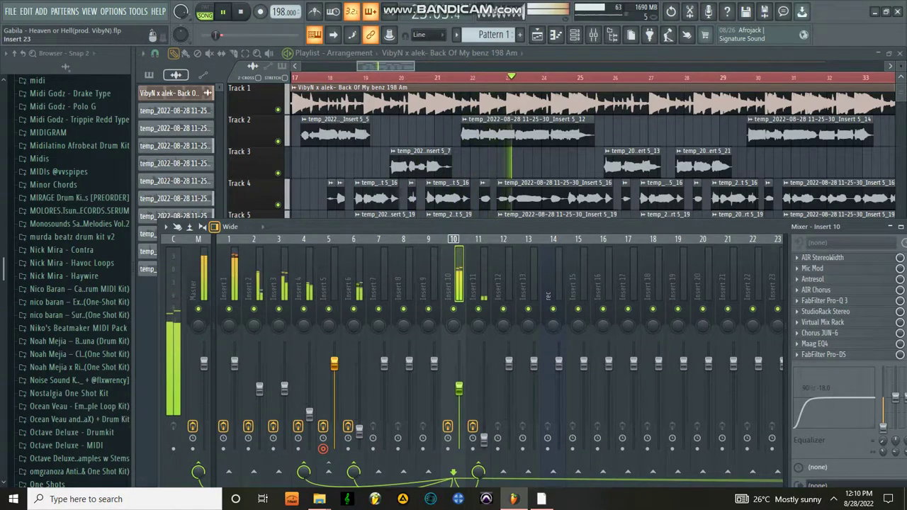
{"action": "left_click", "coordinate": [890, 227]}
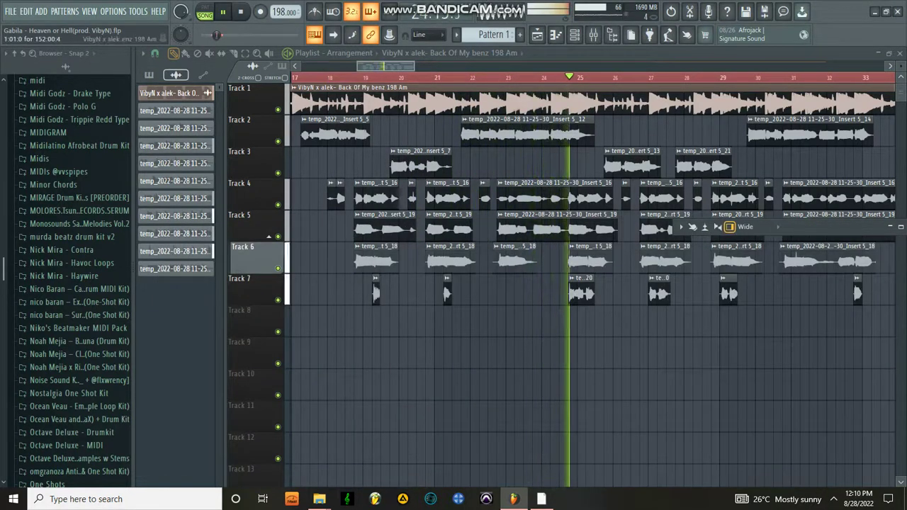
Enlarge the playlist track heights and restart playback from the start of the selected section.
{"action": "left_click_drag", "start_coordinate": [900, 76], "coordinate": [900, 61]}
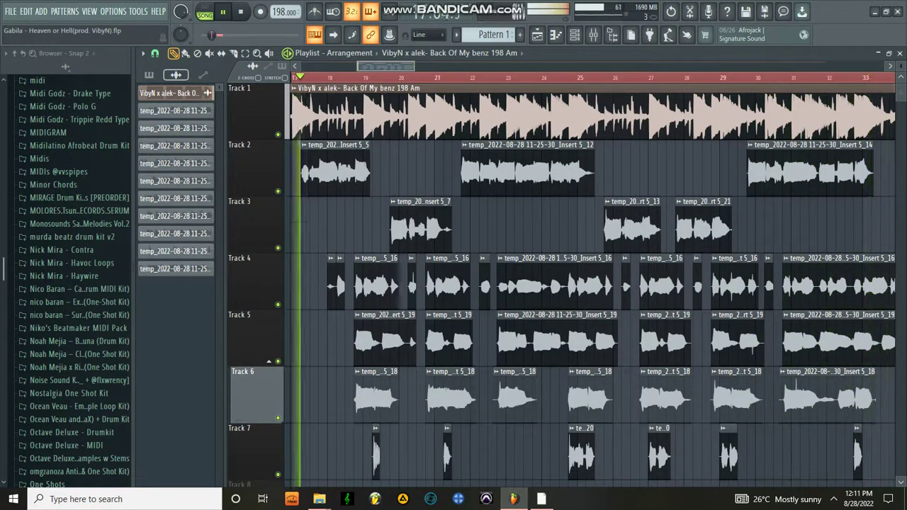
{"action": "key", "text": "space"}
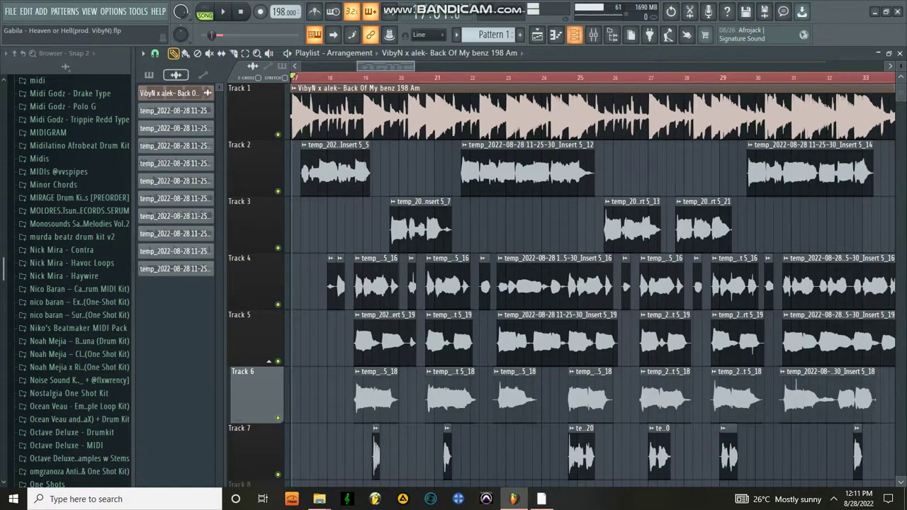
{"action": "key", "text": "space"}
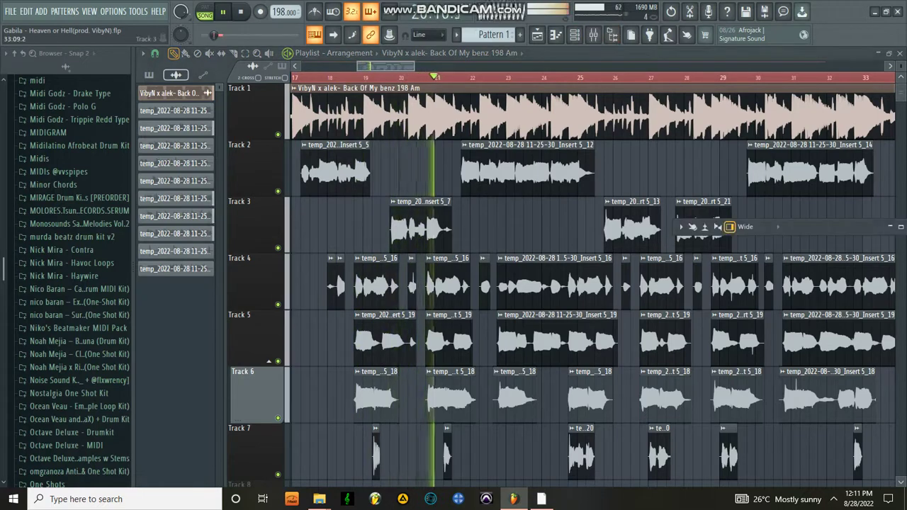
Add FabFilter Pro-L 2 to the Master track's second effect slot and set its gain to +0.4 dB.
{"action": "key", "text": "F9"}
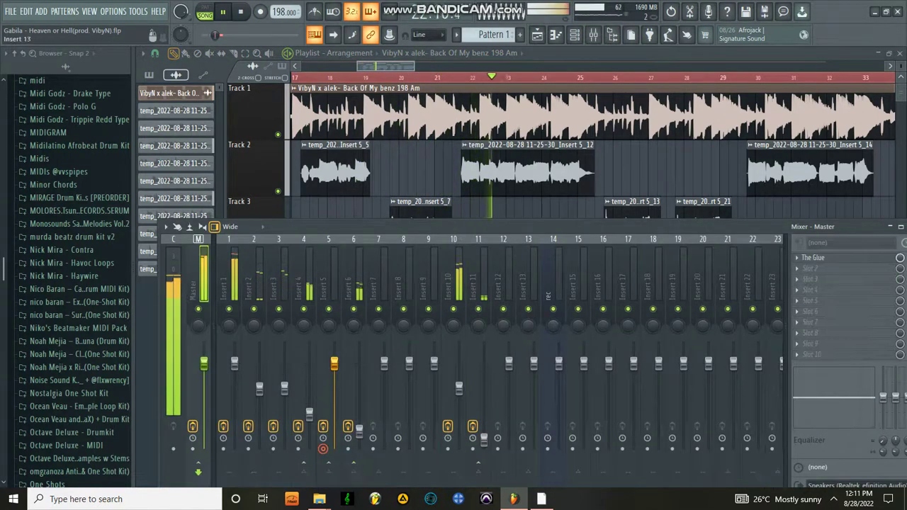
{"action": "left_click", "coordinate": [809, 268]}
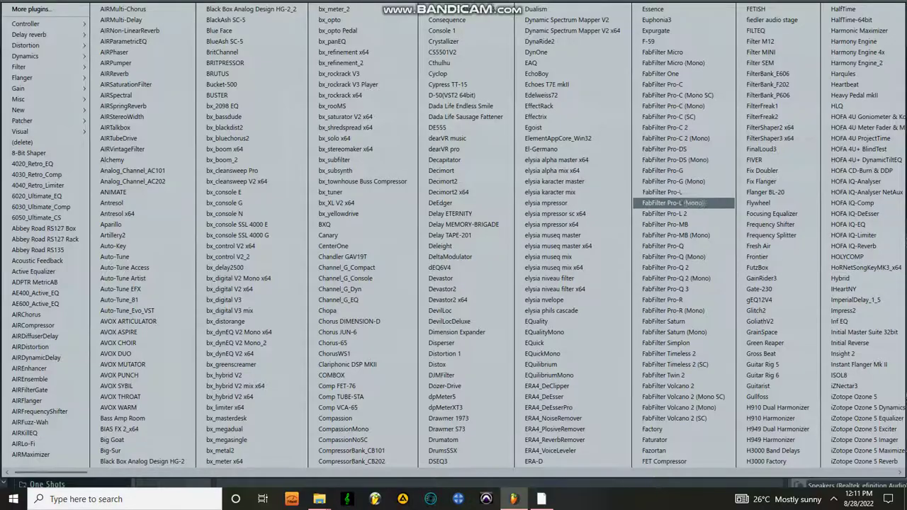
{"action": "left_click", "coordinate": [665, 214]}
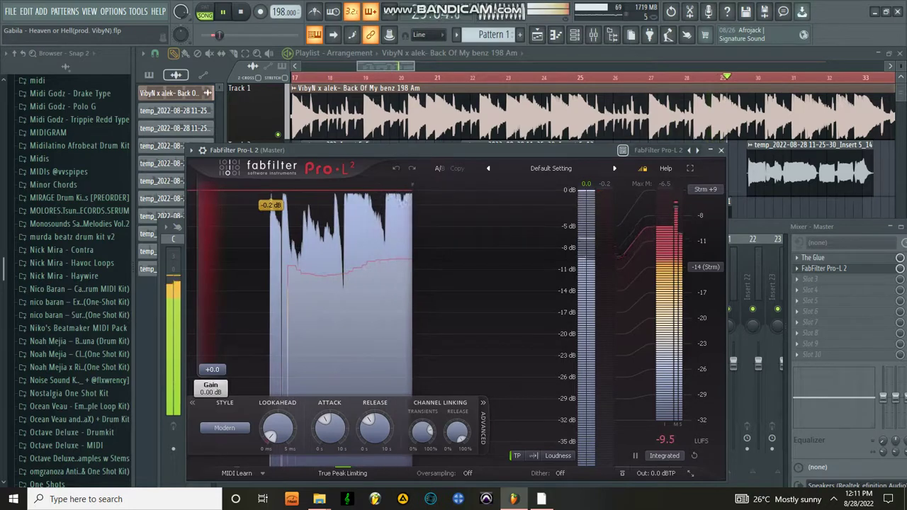
{"action": "type", "text": "0.4"}
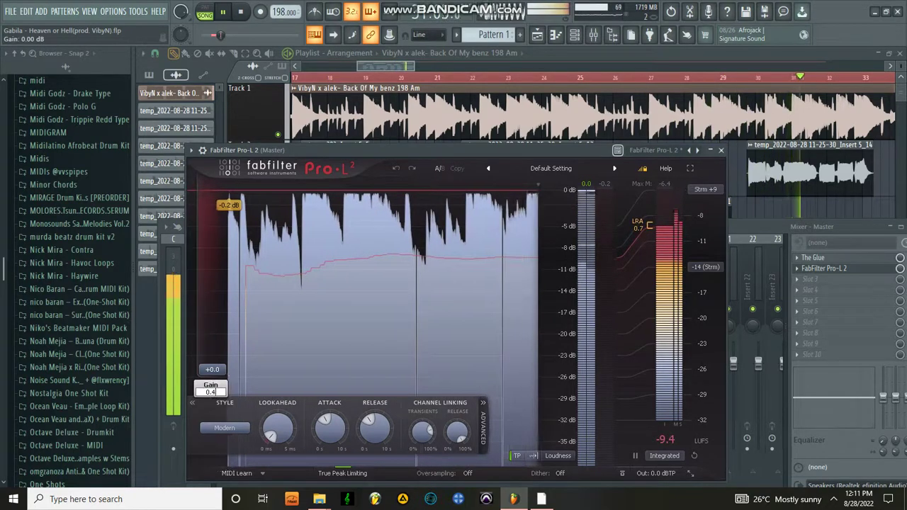
{"action": "key", "text": "Return"}
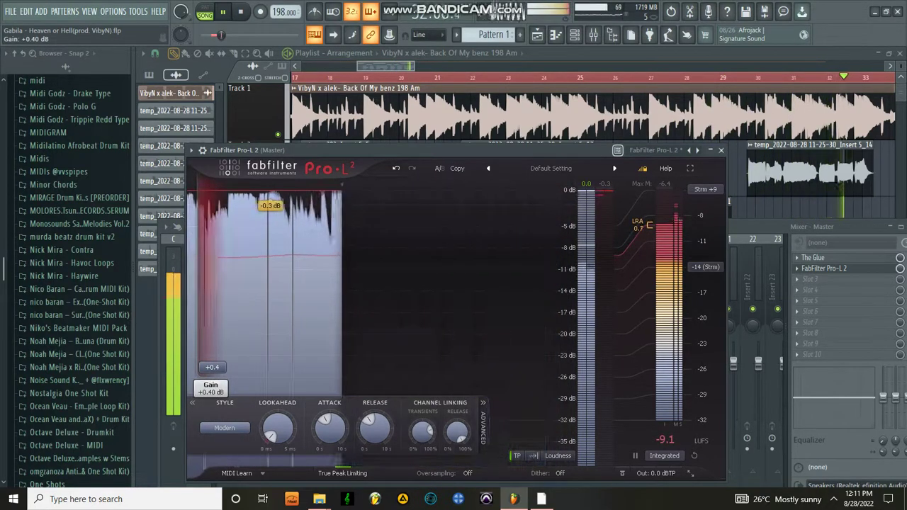
Set Pro-L 2's lookahead and attack to maximum and its release to 0 ms, and close the limiter window.
{"action": "left_click_drag", "start_coordinate": [277, 429], "coordinate": [277, 354]}
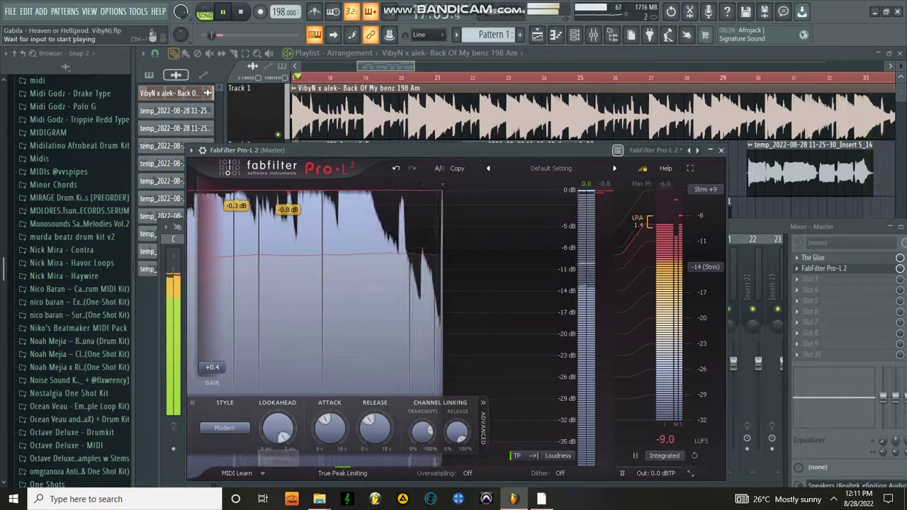
{"action": "left_click_drag", "start_coordinate": [330, 429], "coordinate": [329, 361]}
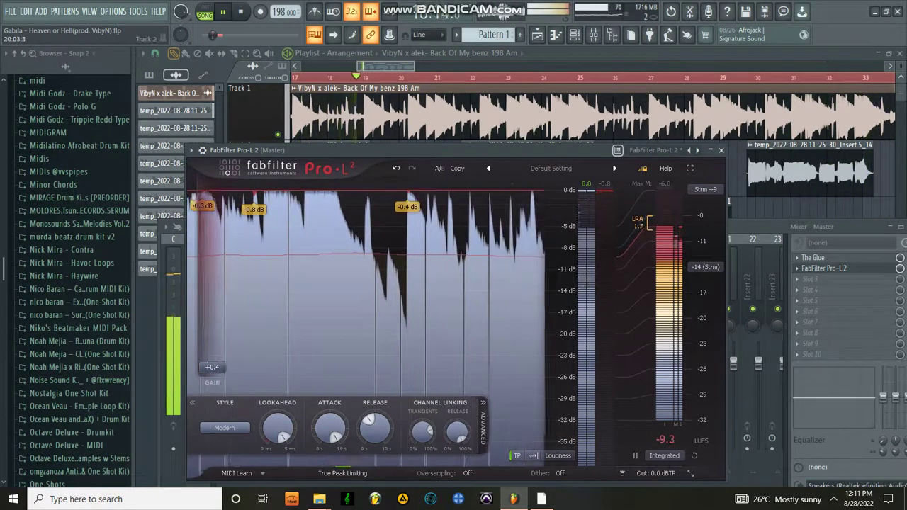
{"action": "left_click_drag", "start_coordinate": [375, 427], "coordinate": [375, 461]}
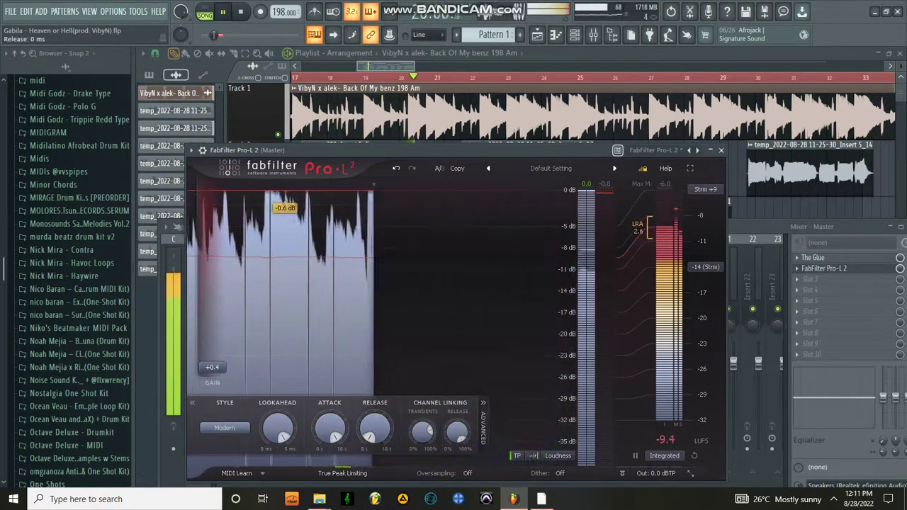
{"action": "key", "text": "Escape"}
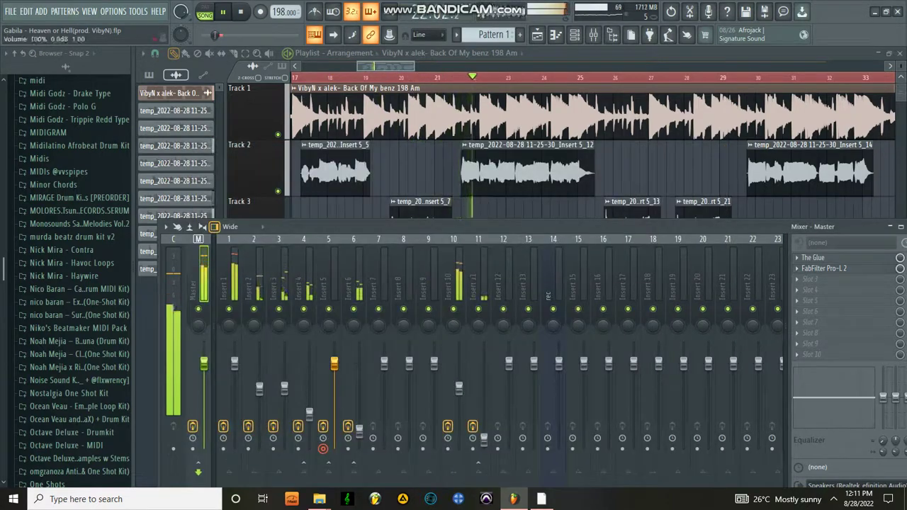